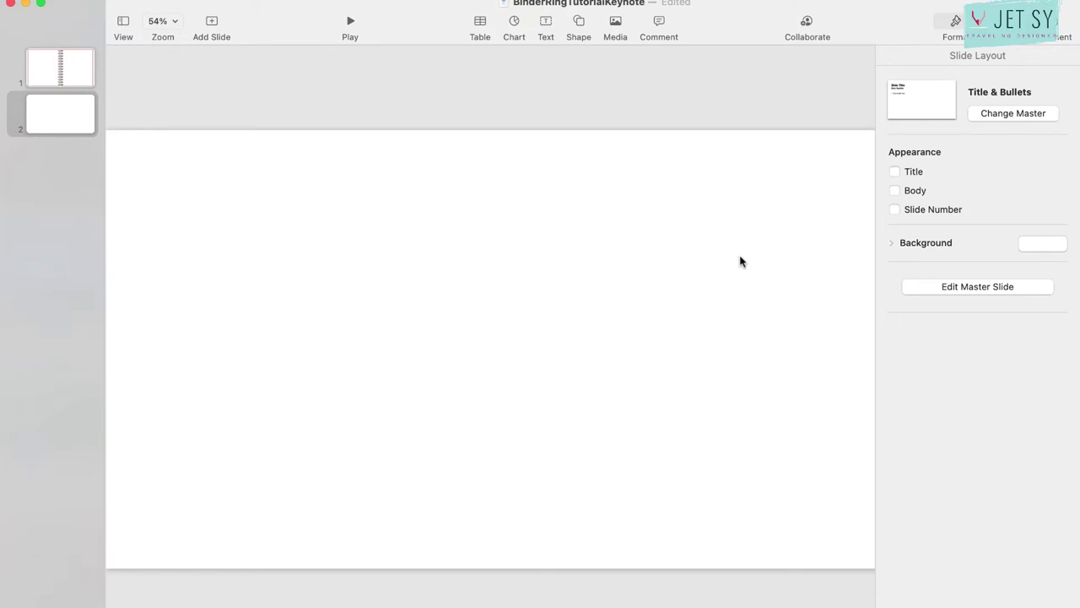
Insert a black rounded square and resize it into a thin bar about 127 × 32 pt
left_click(578, 24)
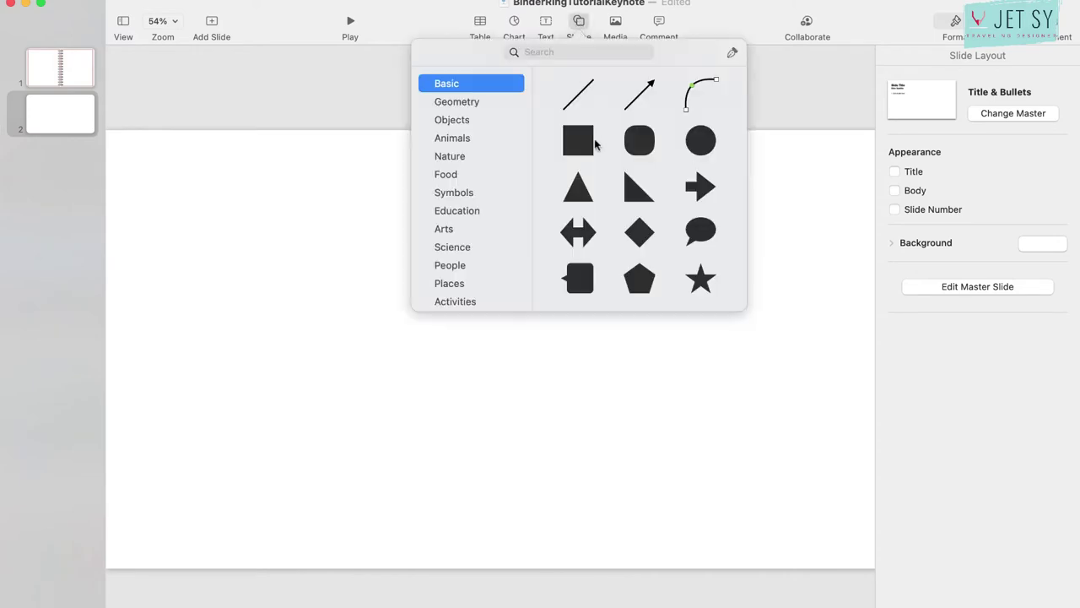
left_click(639, 141)
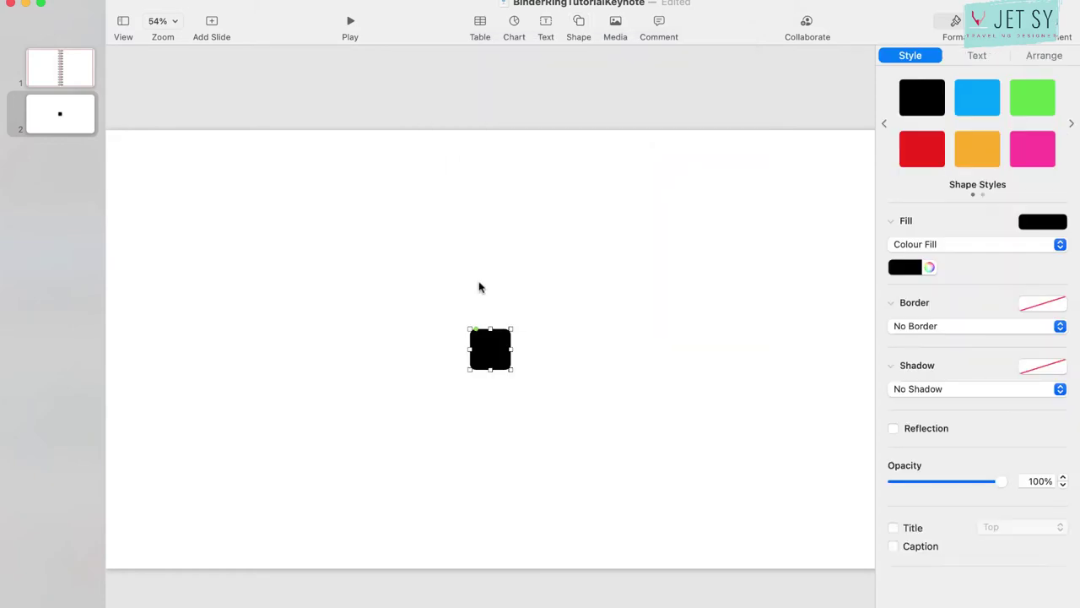
scroll(510, 355, "up", 5)
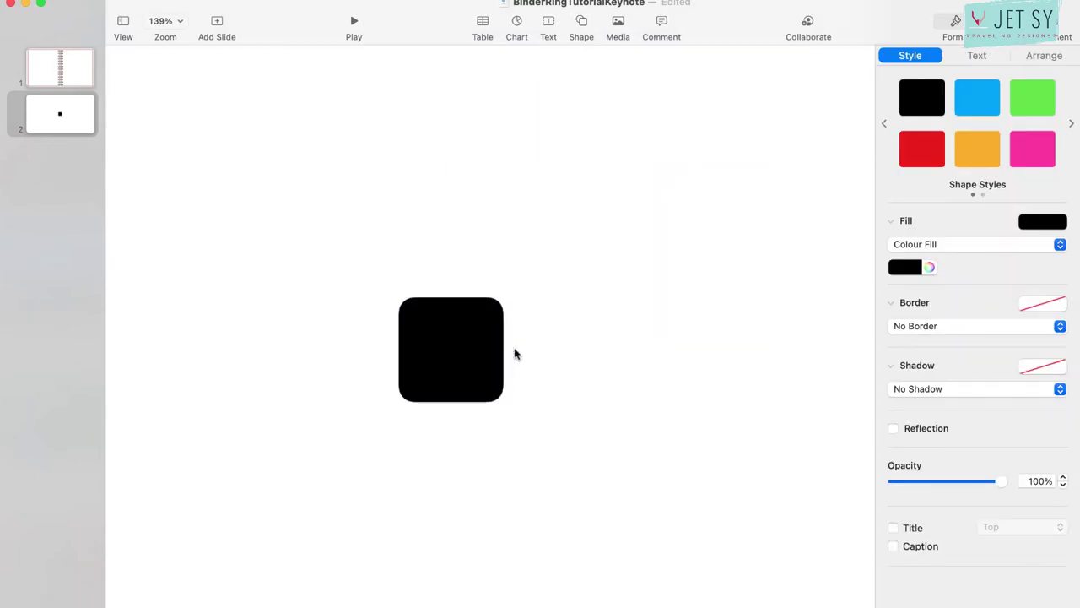
left_click_drag(503, 349, 604, 349)
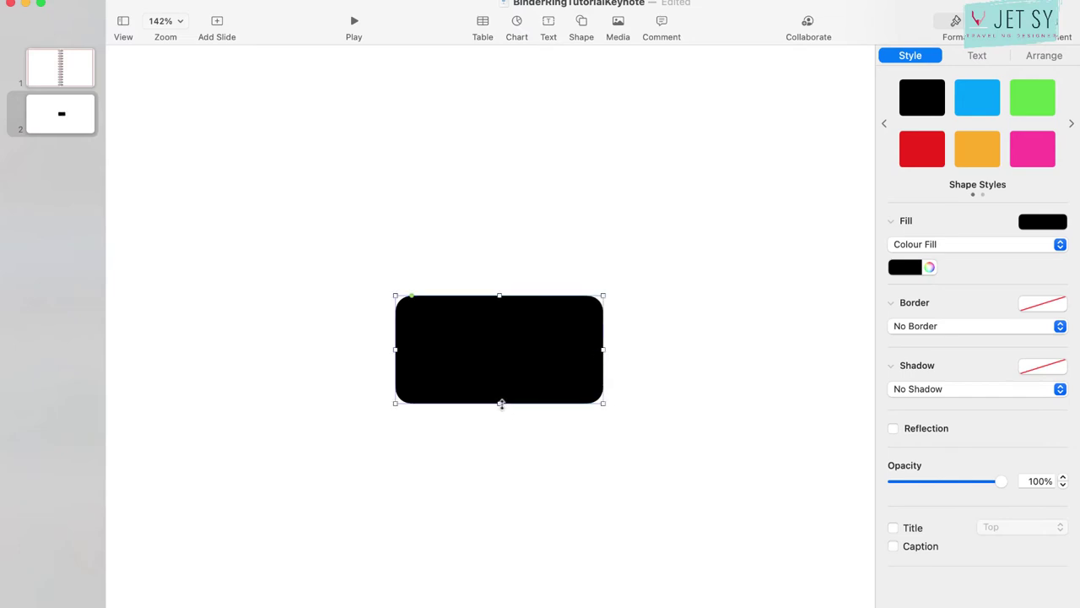
left_click_drag(500, 404, 498, 335)
left_click_drag(604, 315, 547, 315)
left_click_drag(470, 334, 471, 330)
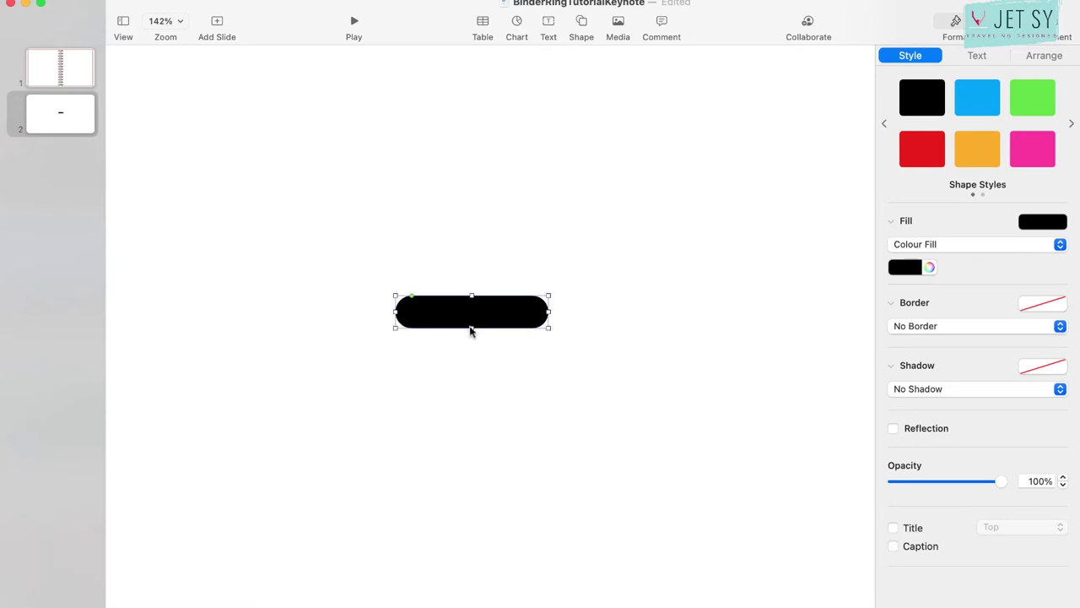
left_click_drag(549, 311, 537, 311)
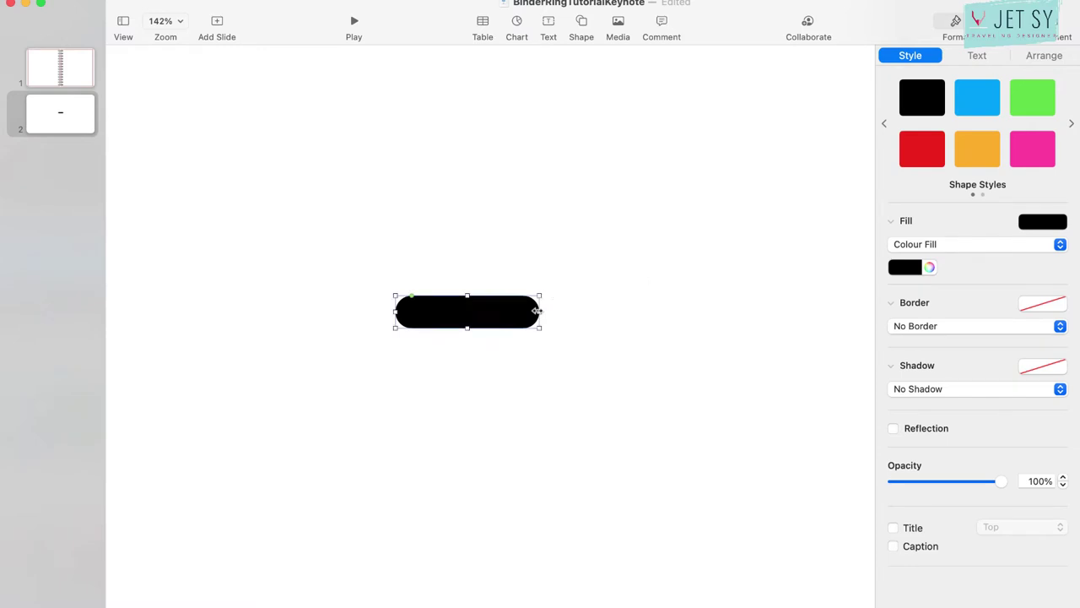
left_click_drag(394, 312, 402, 312)
left_click_drag(470, 328, 470, 326)
Change the bar's fill from solid black to a grey Gradient Fill
left_click(925, 244)
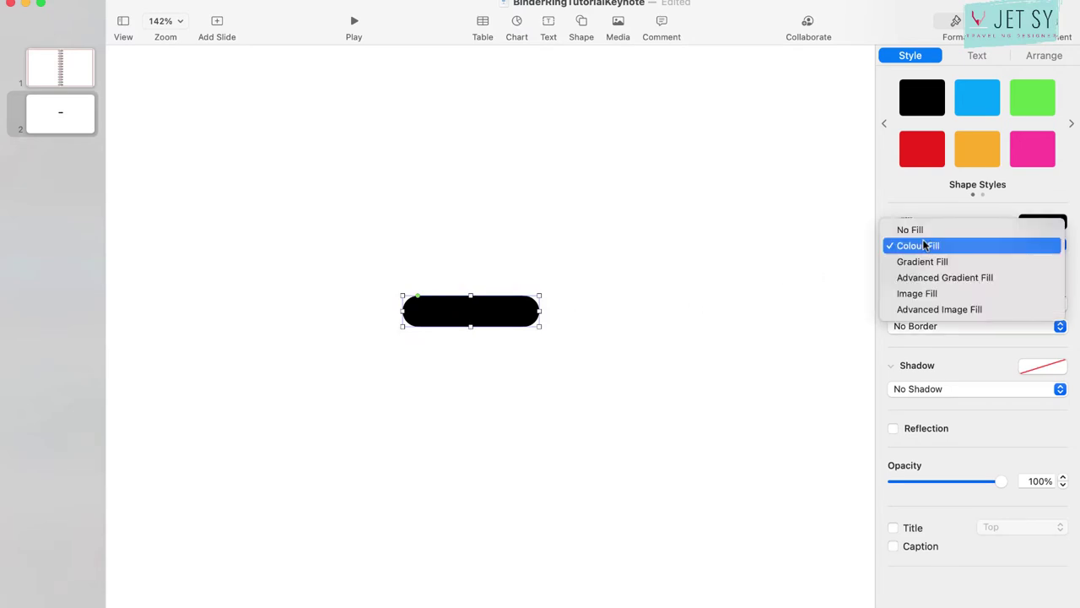
left_click(921, 262)
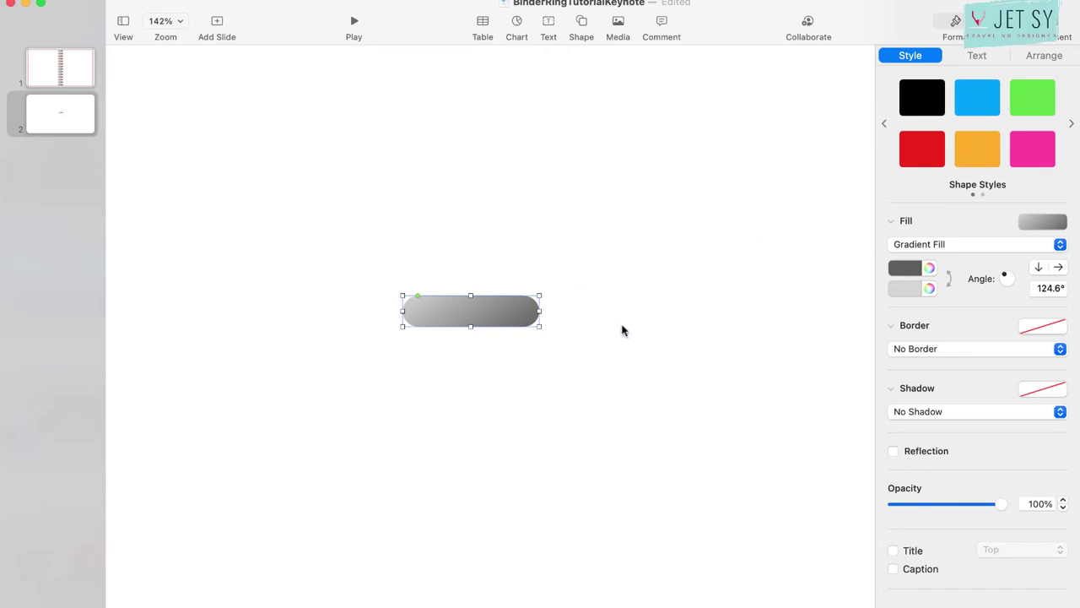
Add a circle sized to the bar's right end and send it behind the bar
left_click(588, 363)
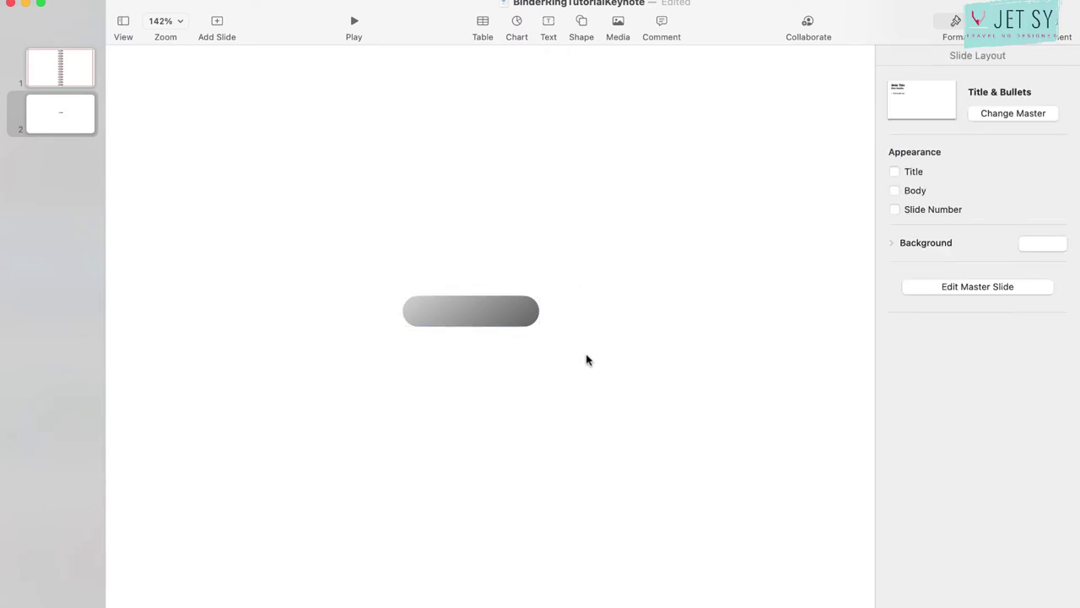
left_click(582, 26)
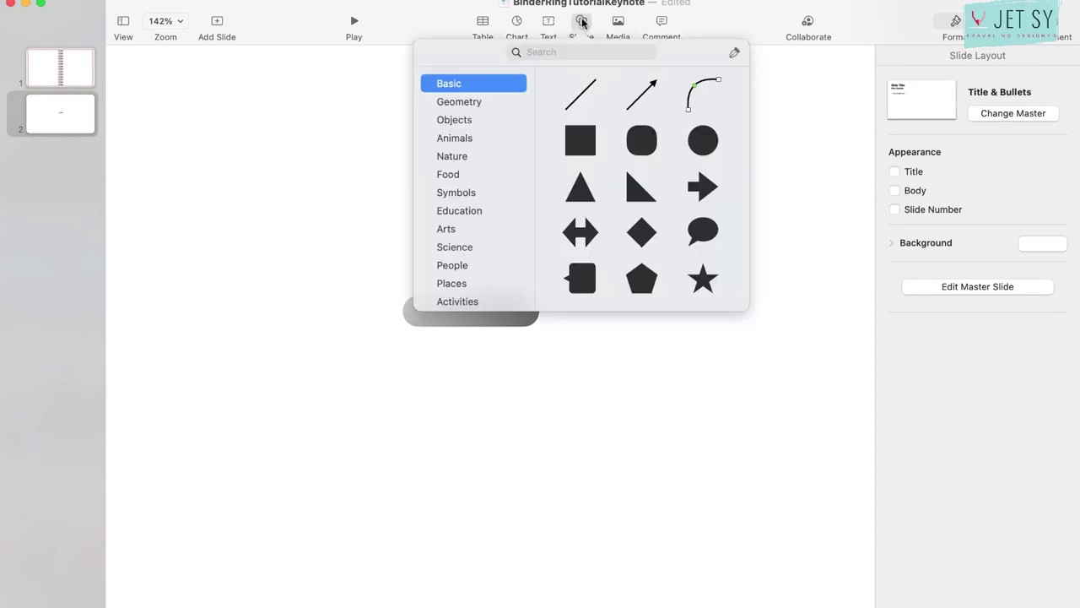
left_click(702, 142)
left_click_drag(517, 373, 566, 336)
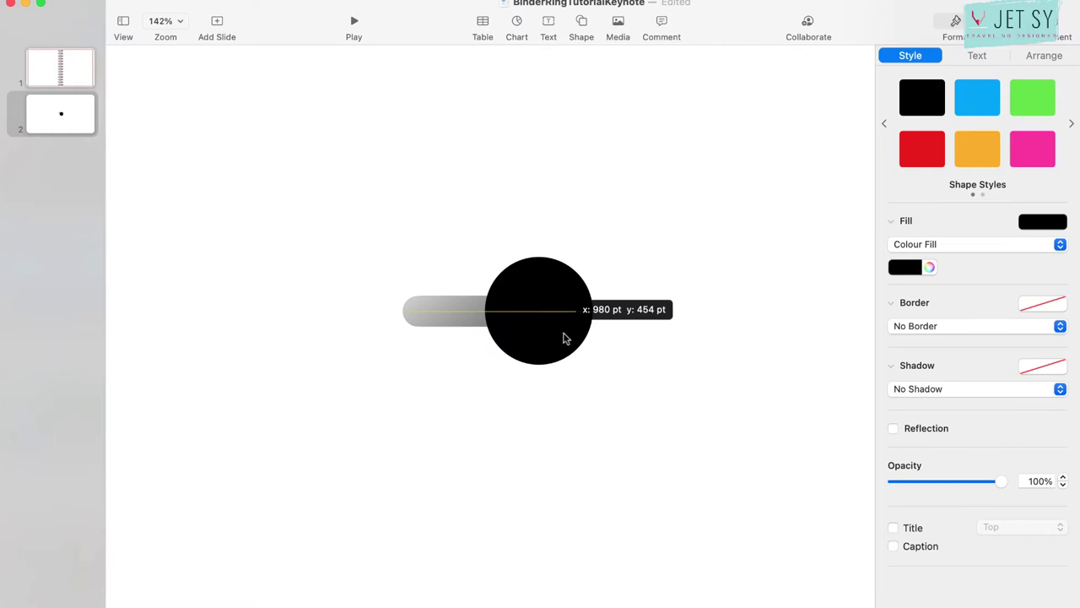
left_click_drag(592, 257, 534, 328)
right_click(534, 327)
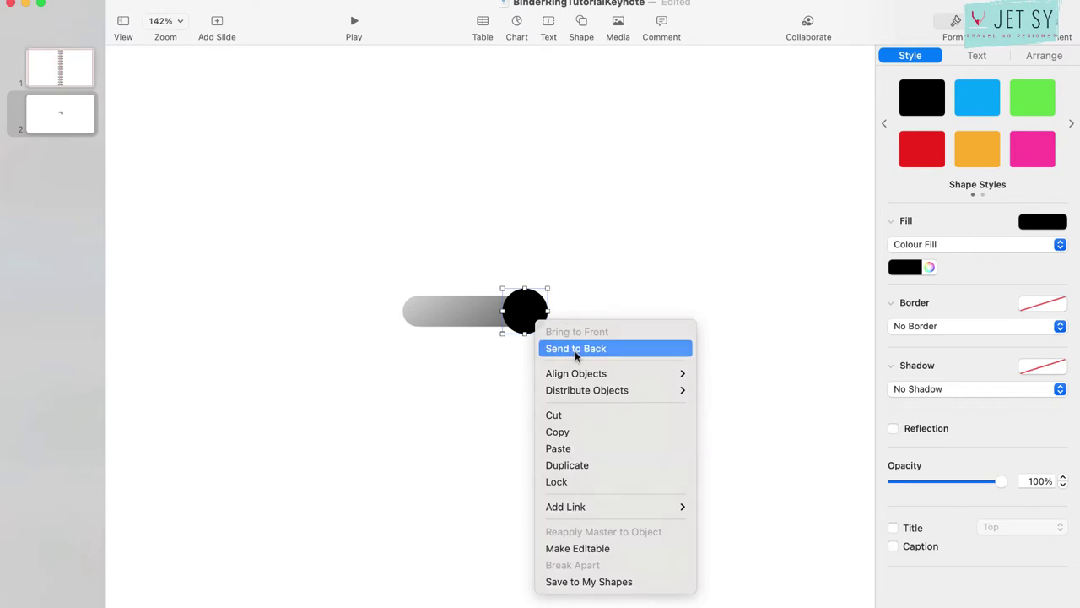
left_click(574, 350)
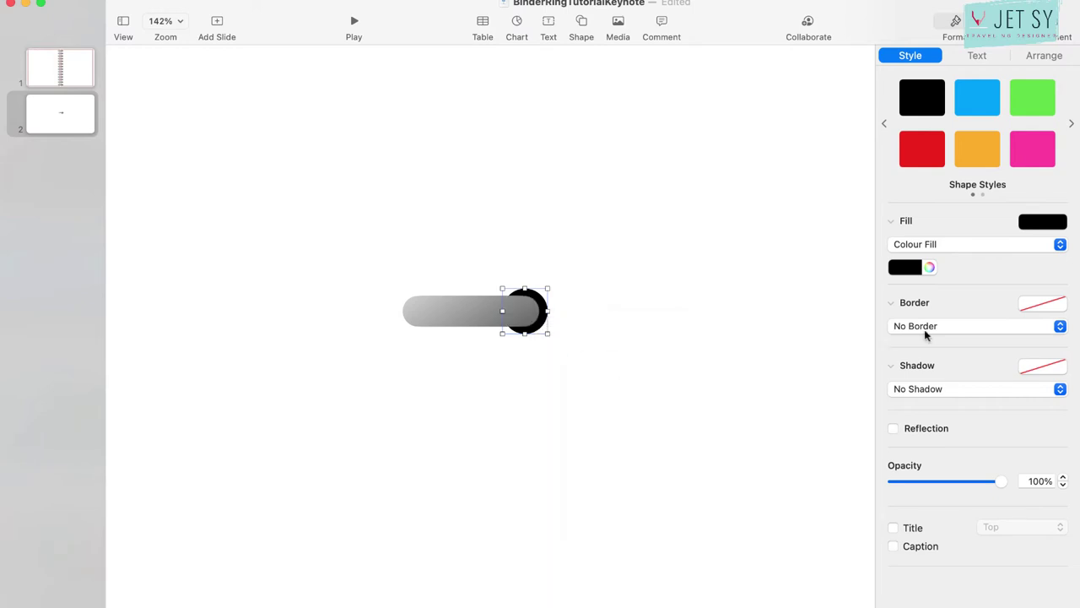
Give the circle a black-to-grey Gradient Fill angled at 41.8°
left_click(913, 269)
left_click(916, 244)
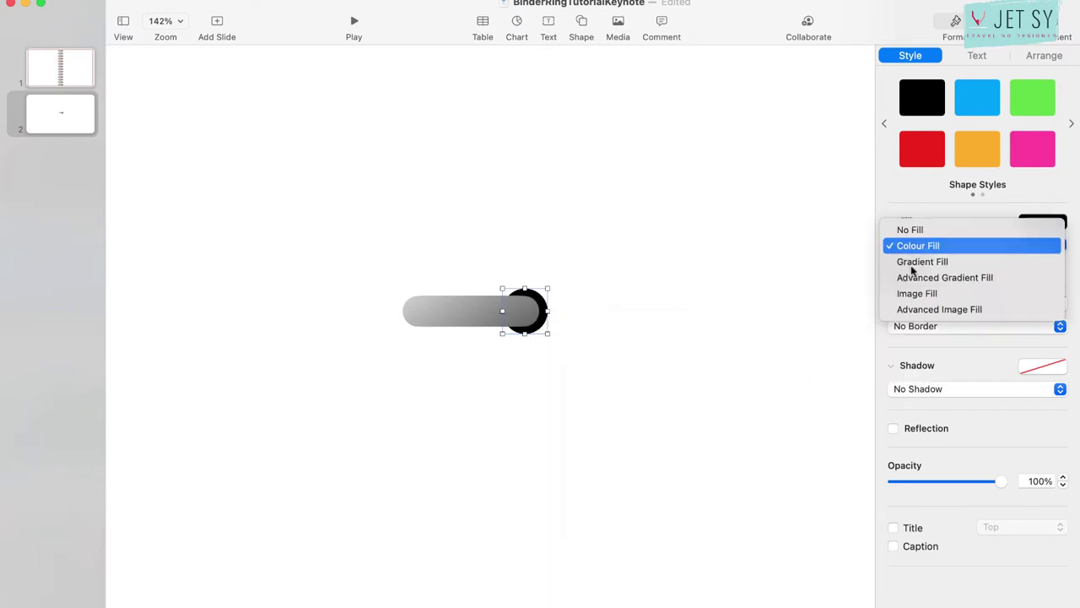
left_click(922, 263)
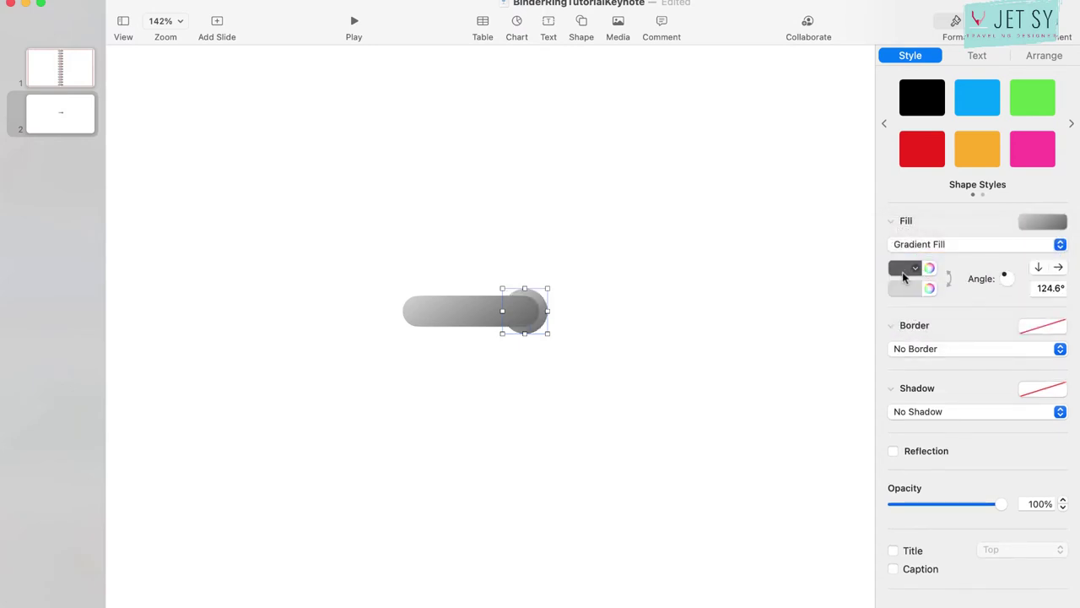
left_click(902, 266)
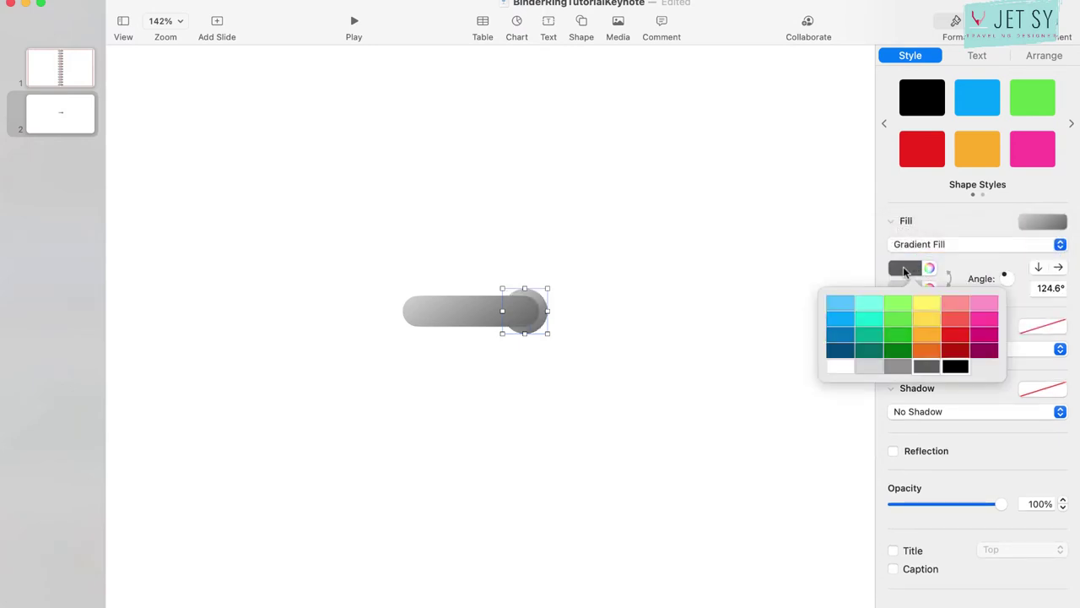
left_click(954, 366)
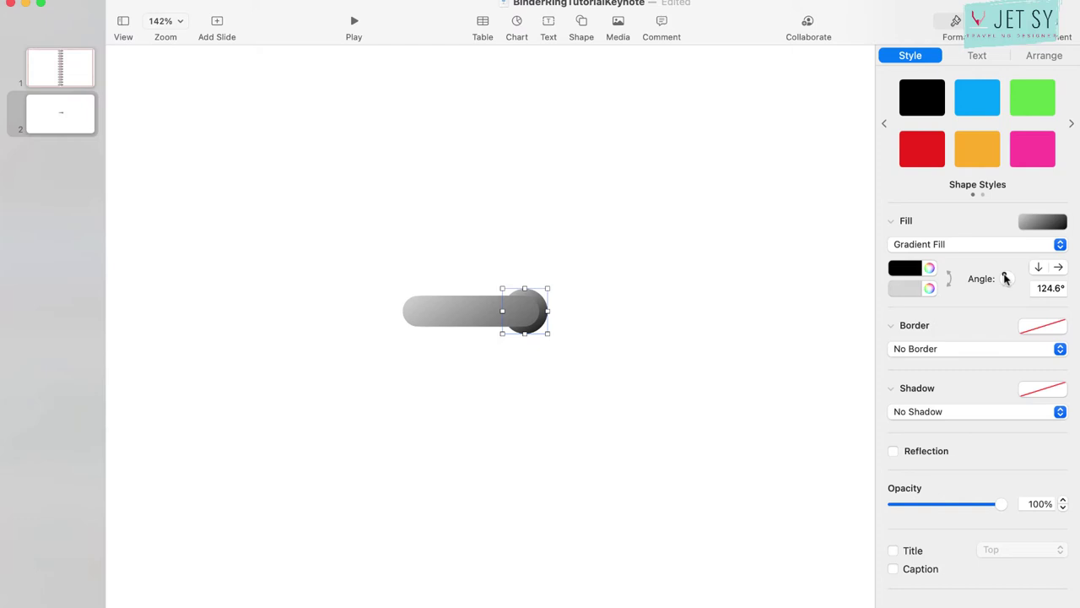
left_click_drag(1004, 279, 1010, 280)
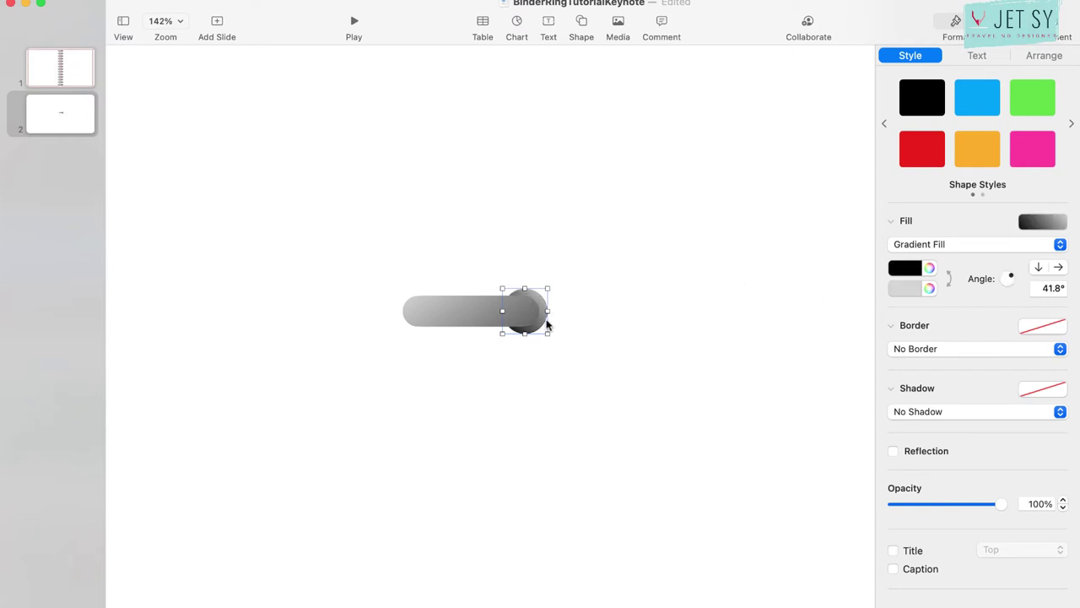
Make the bar's gradient start colour black
left_click(591, 349)
left_click(498, 324)
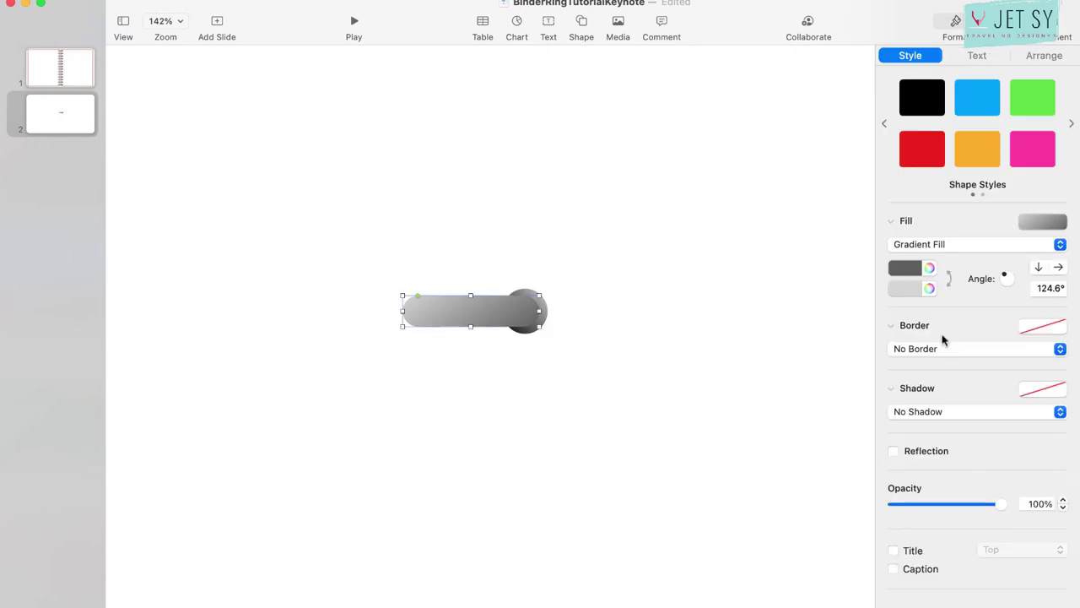
left_click(909, 268)
left_click(955, 366)
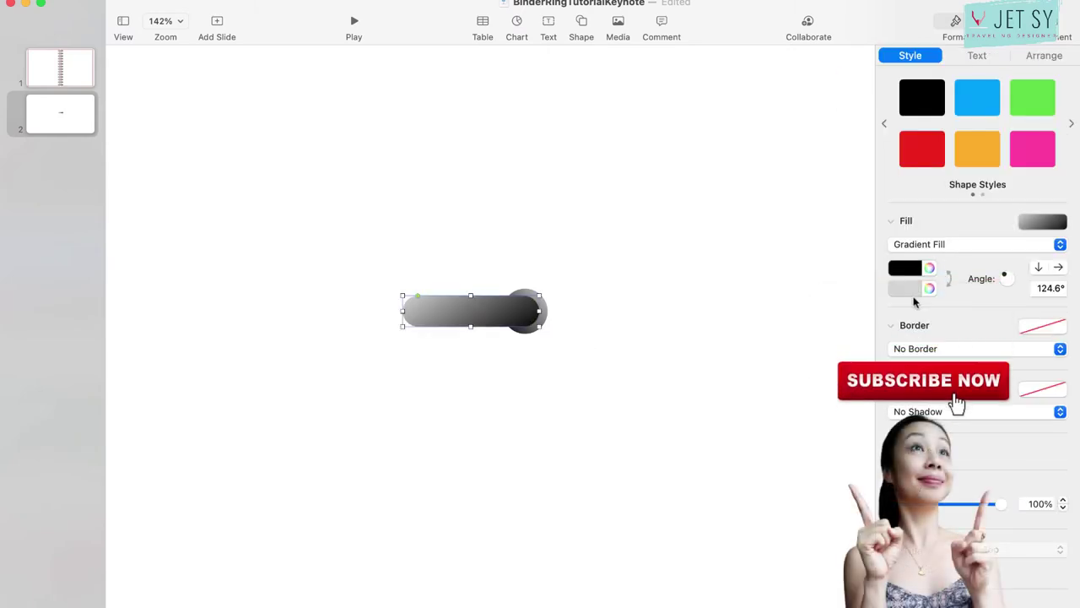
Duplicate the circle behind the bar's left end and set its gradient angle to 151.1°
left_click(620, 324)
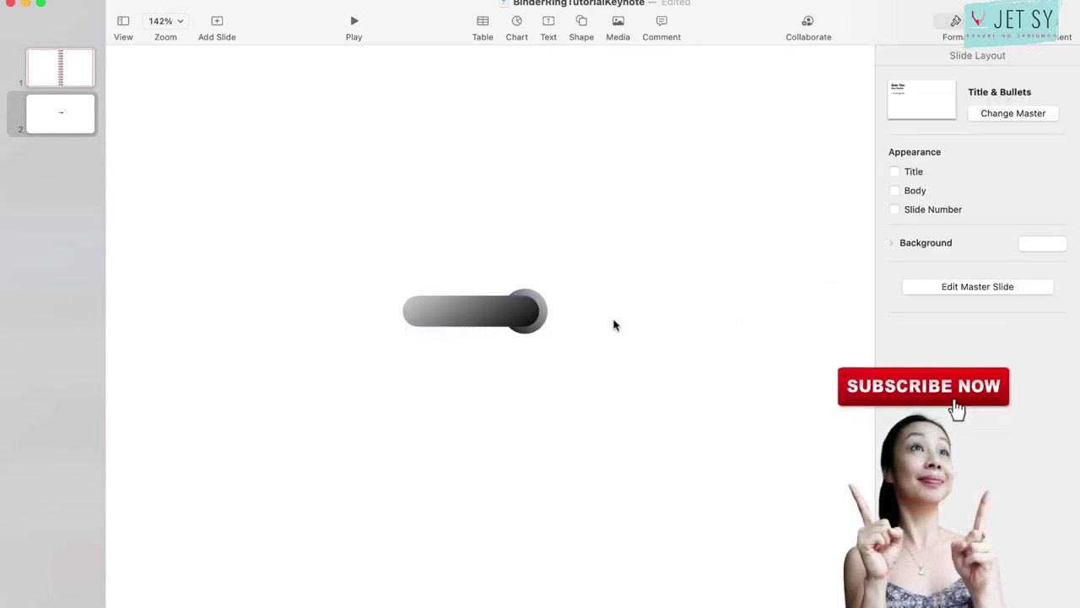
left_click(545, 314)
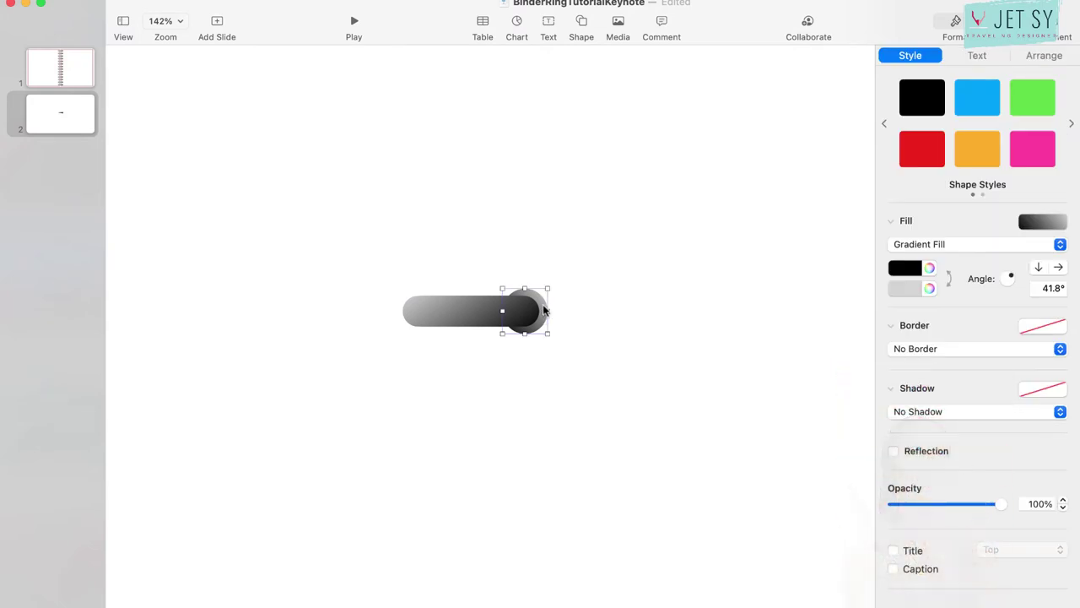
left_click_drag(546, 312, 427, 309)
right_click(427, 309)
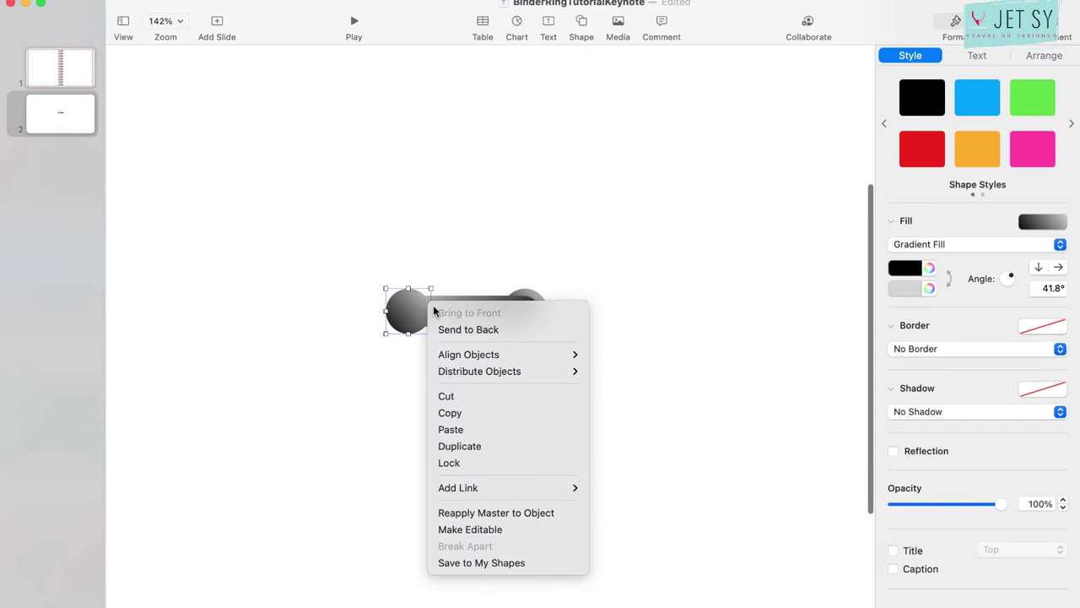
left_click(485, 330)
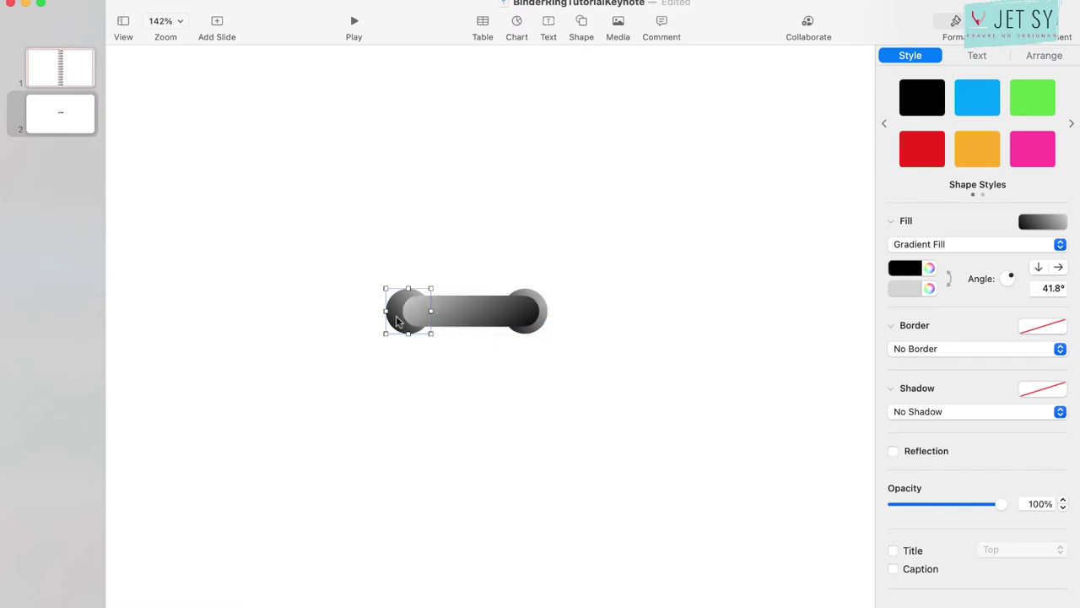
left_click_drag(396, 321, 405, 320)
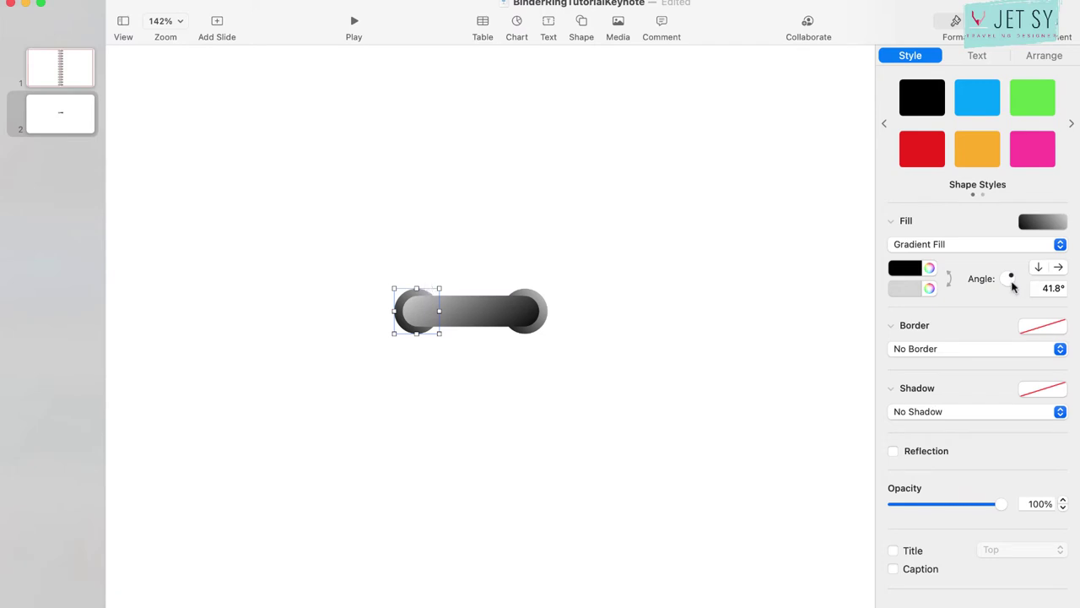
left_click_drag(1011, 279, 997, 279)
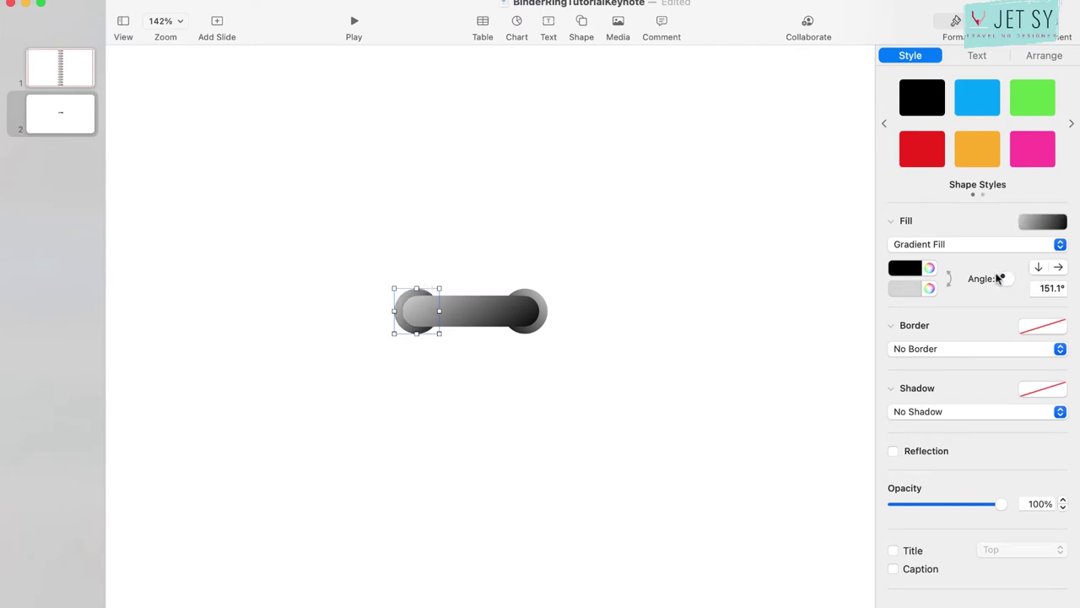
Add a Drop Shadow (5 pt blur, 2 pt offset, 50% opacity) to the middle bar
left_click(639, 402)
key("Tab")
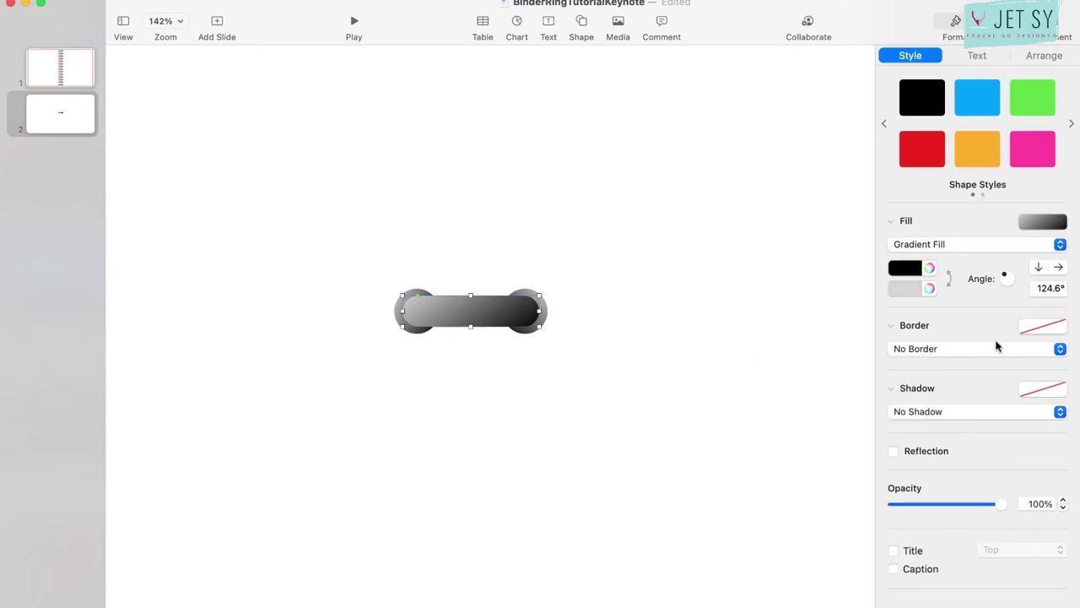
left_click(960, 412)
left_click(940, 429)
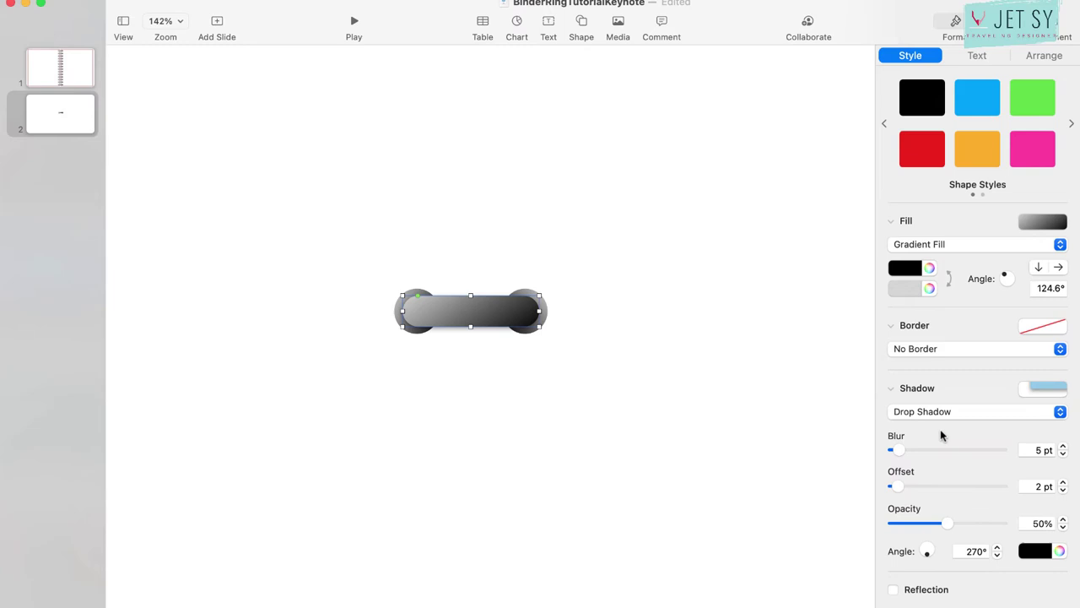
scroll(601, 299, "up", 6)
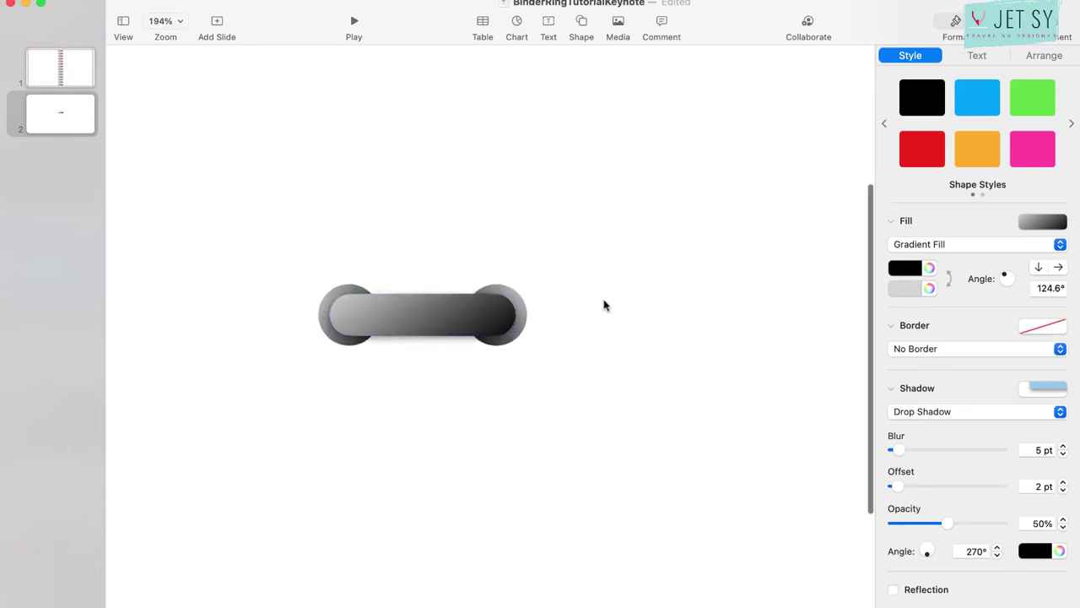
left_click(604, 304)
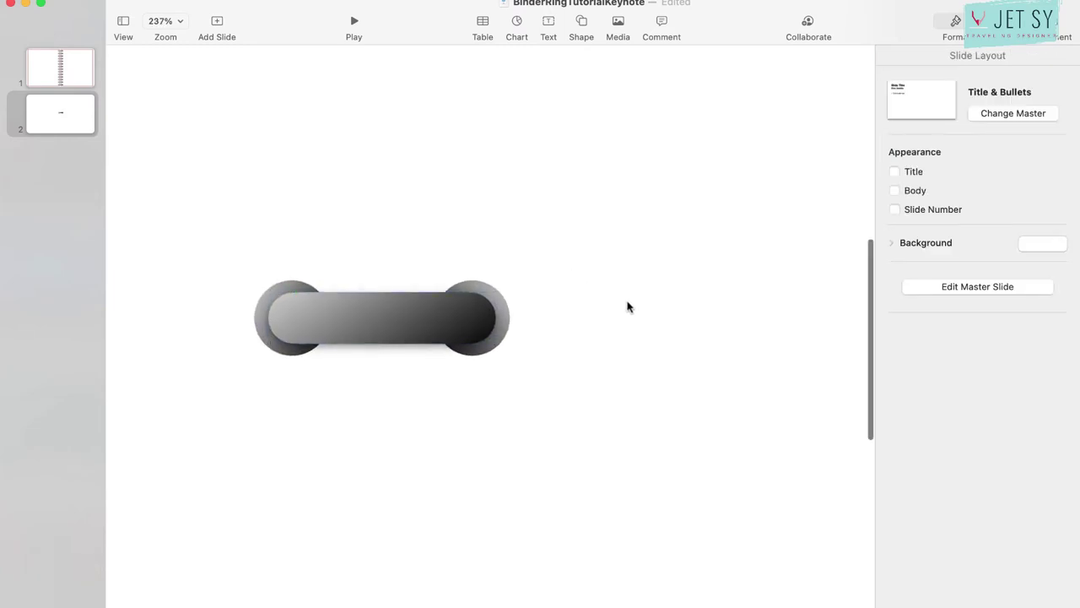
Add a light-grey ellipse about 51 × 4 pt and nudge it onto the bar's top
left_click(581, 22)
left_click(701, 140)
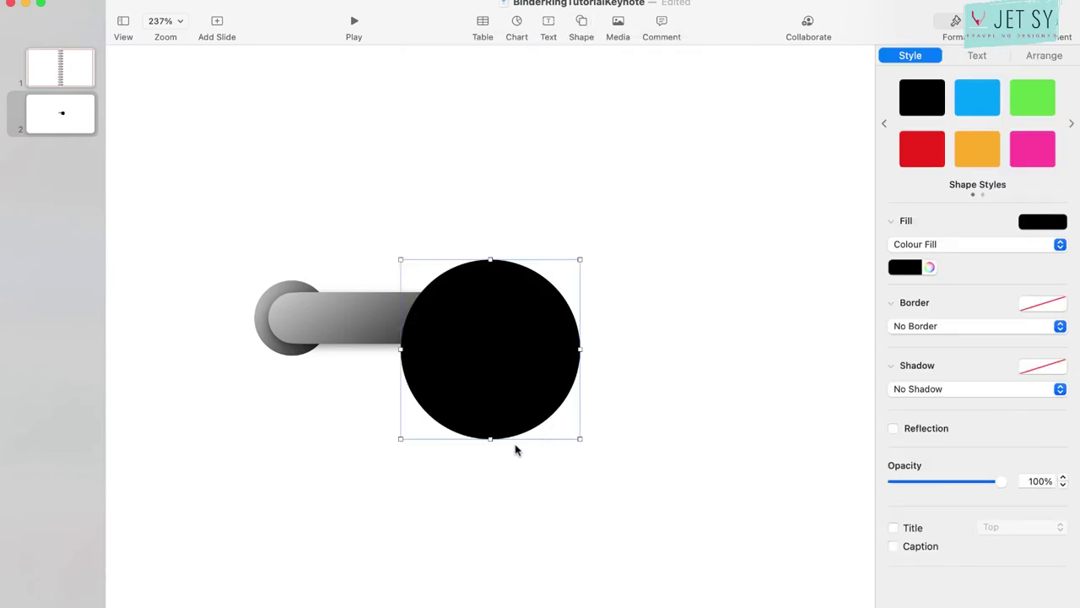
left_click_drag(487, 439, 490, 271)
left_click_drag(582, 260, 405, 300)
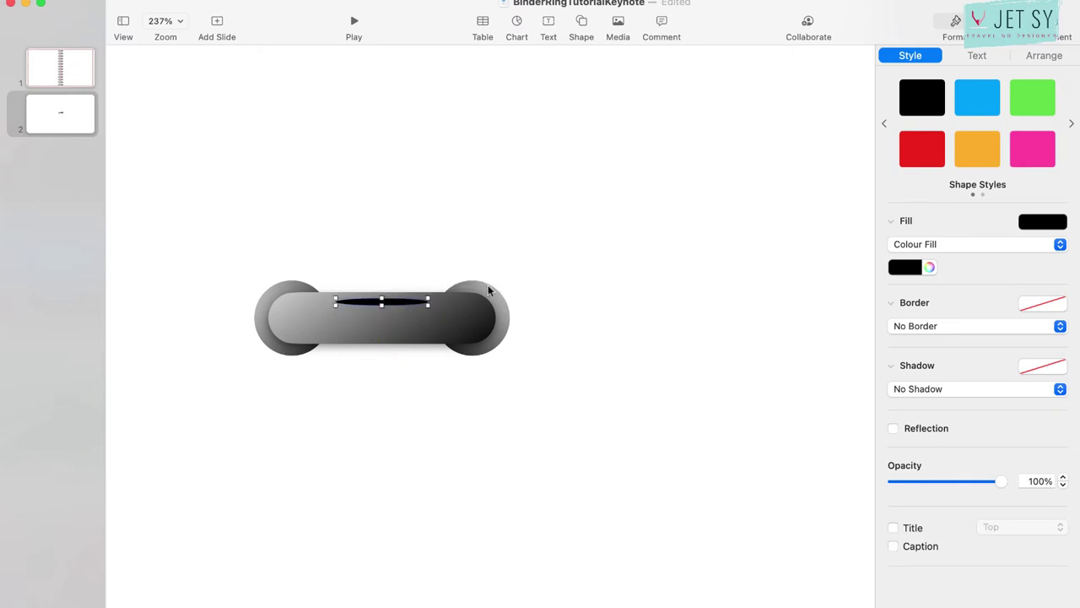
left_click(904, 269)
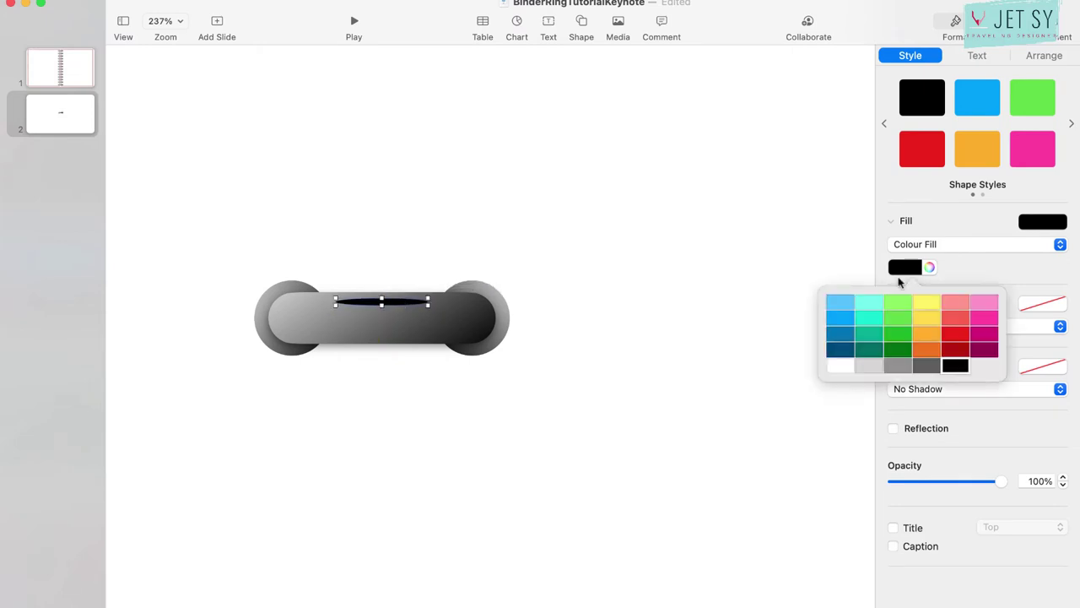
left_click(863, 372)
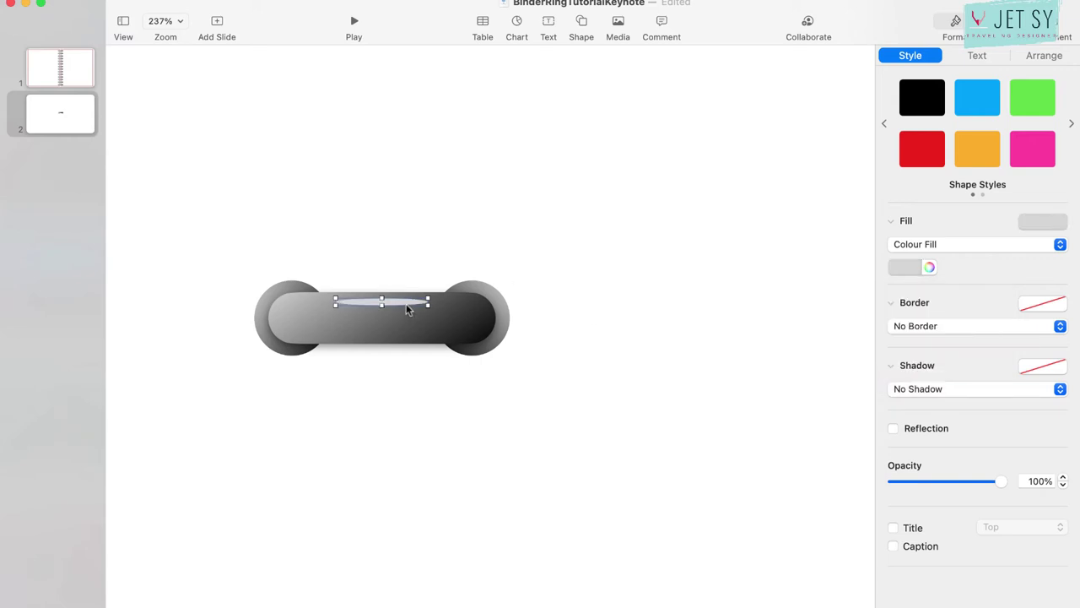
key("Up")
key("Up")
key("Up")
Group the bar, both end circles and the highlight into one 142 × 42 pt ring
left_click(549, 289)
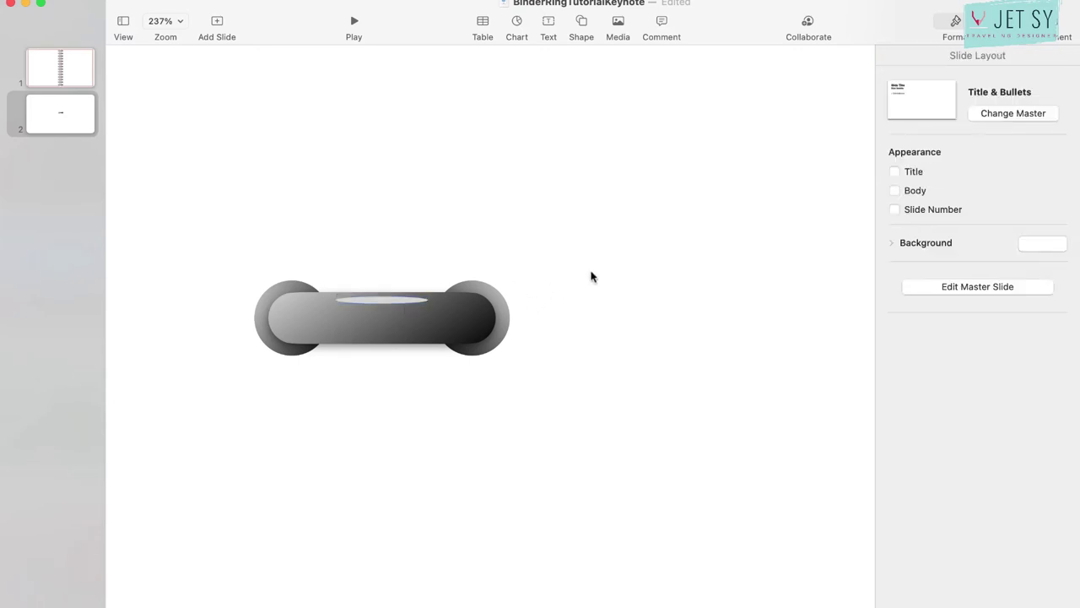
left_click_drag(591, 247, 176, 510)
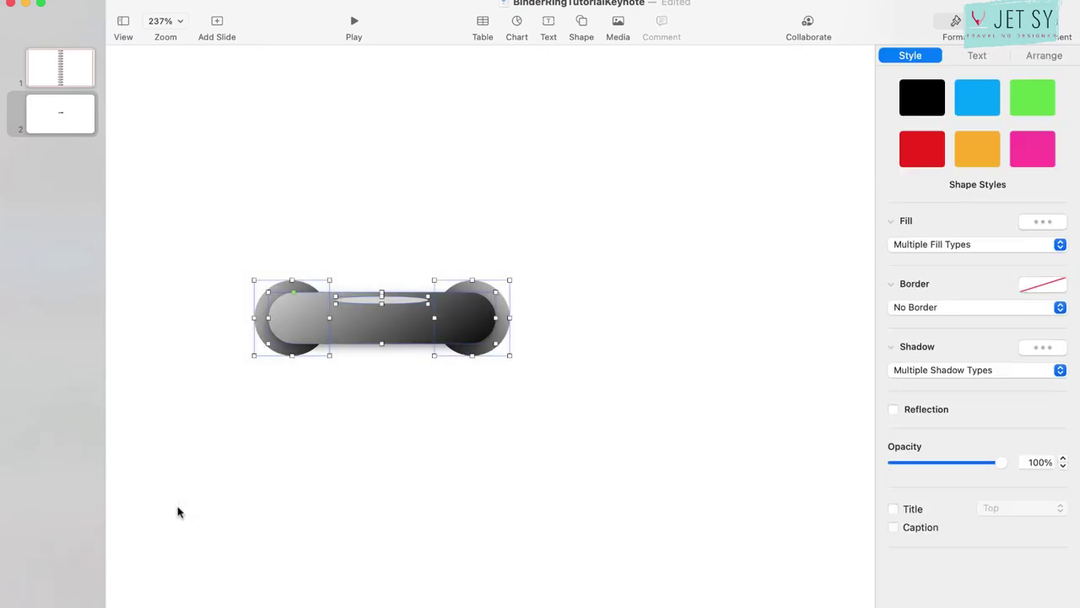
right_click(400, 319)
left_click(448, 329)
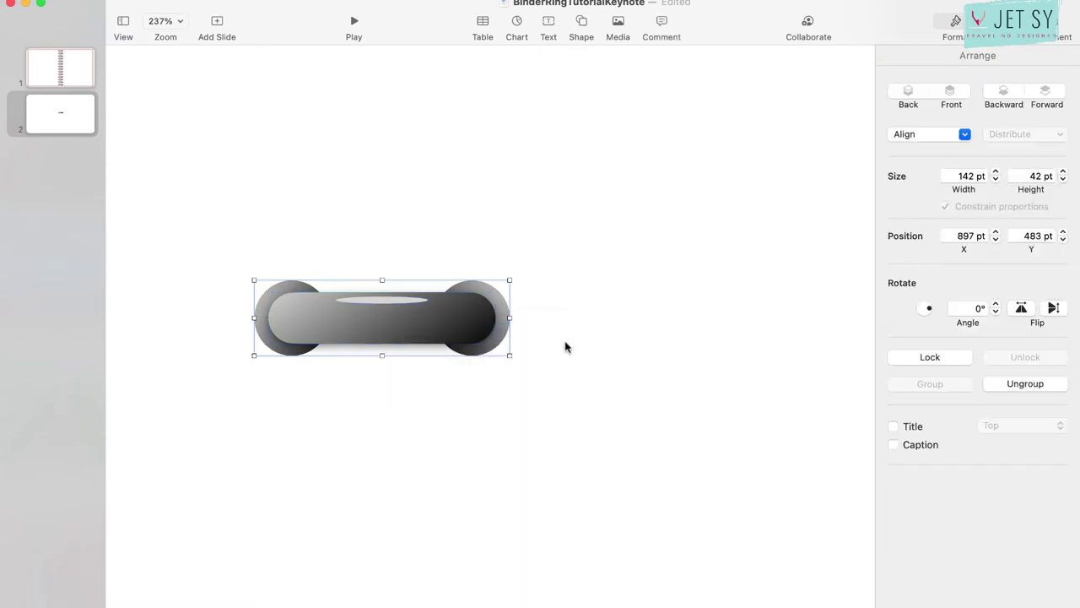
right_click(566, 346)
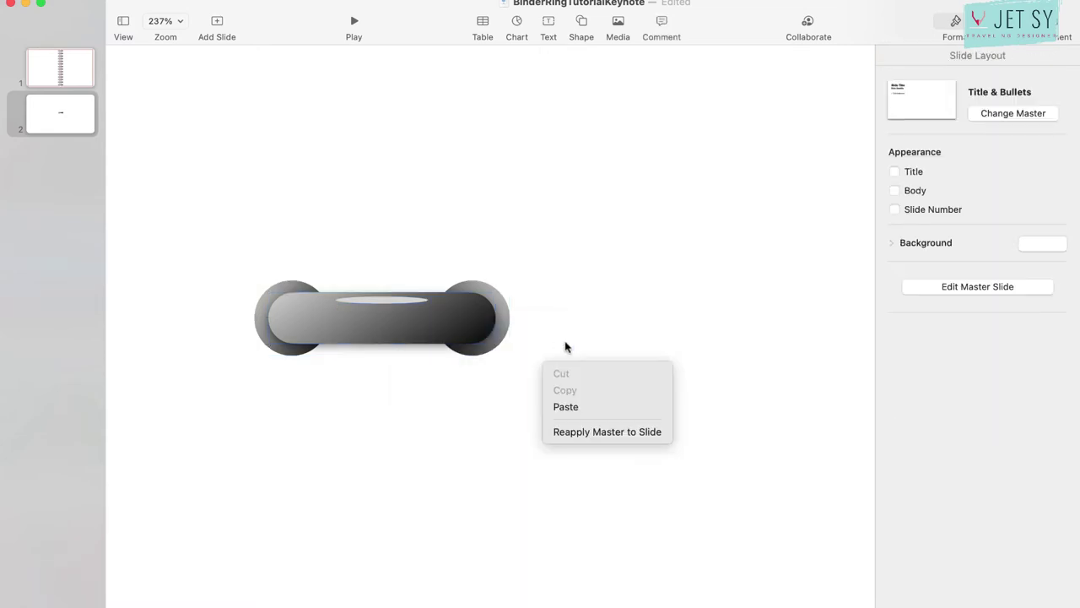
Zoom out and move the ring group up near the slide's top edge
left_click(453, 424)
scroll(453, 424, "down", 10)
scroll(453, 426, "down", 1)
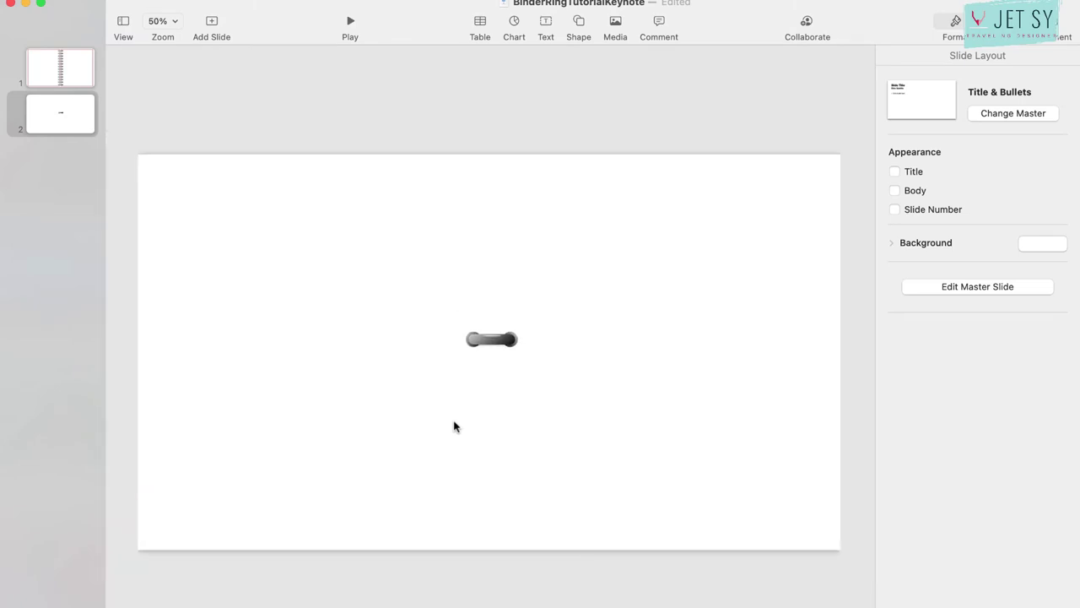
left_click_drag(560, 315, 445, 383)
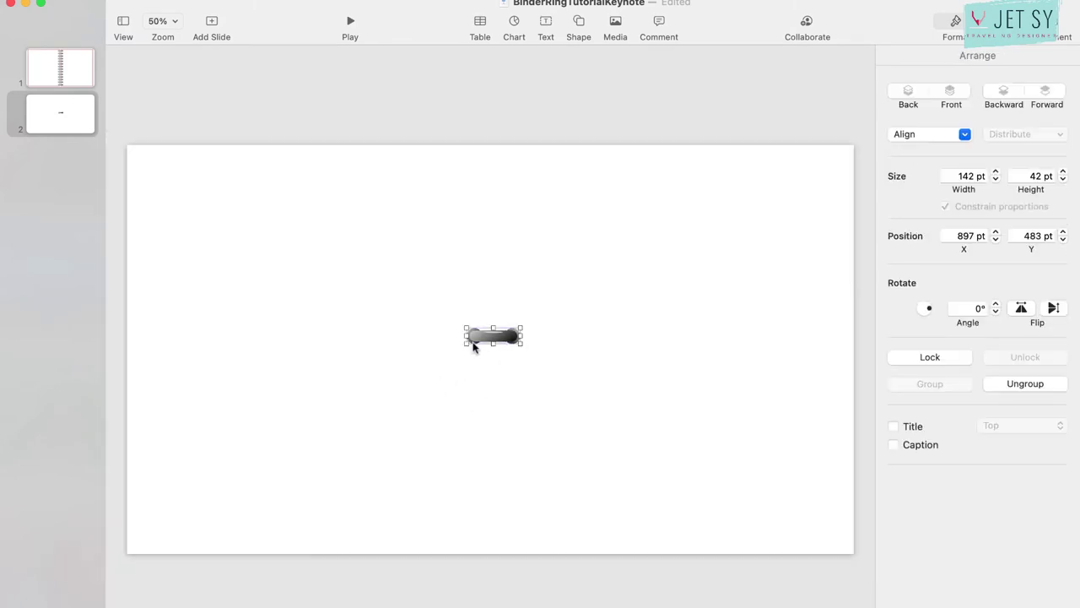
left_click_drag(505, 338, 506, 257)
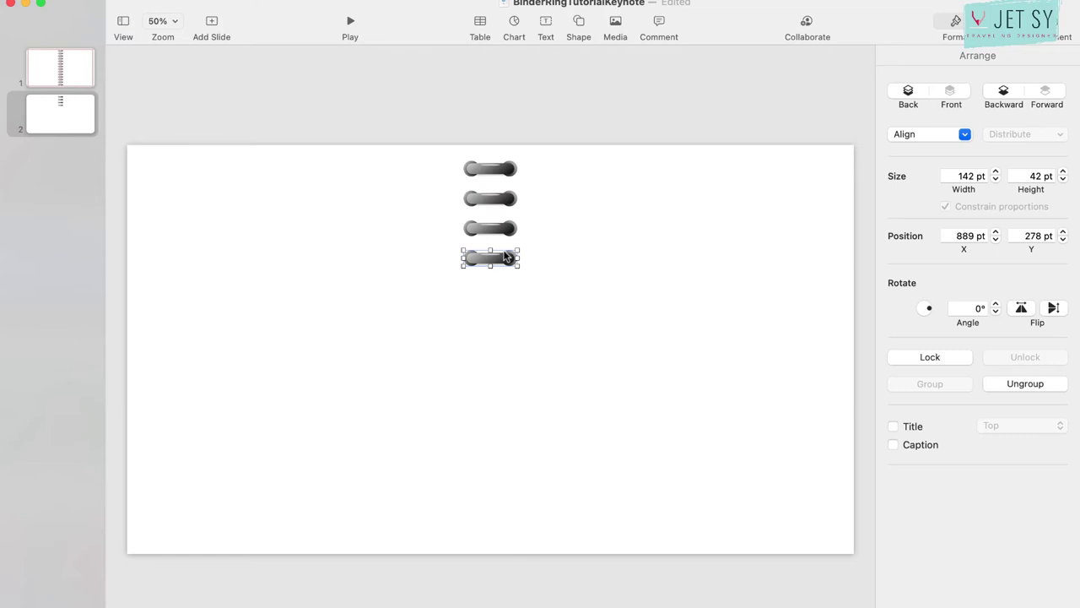
Duplicate the rings down the slide and delete the off-slide extras, leaving 13
left_click_drag(544, 161, 504, 307)
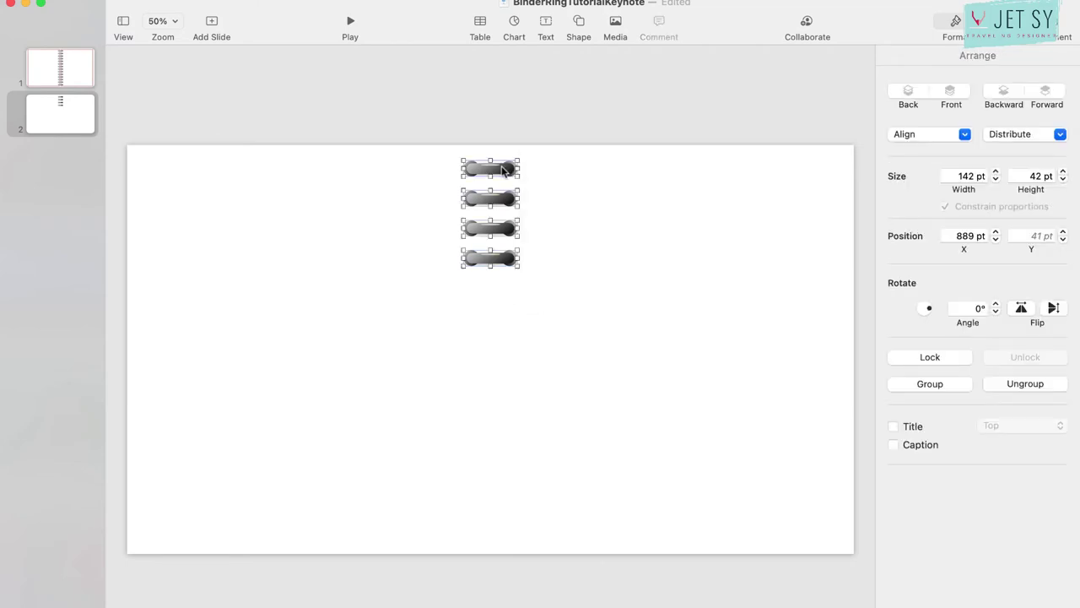
left_click_drag(503, 169, 504, 287)
left_click_drag(541, 163, 472, 410)
left_click_drag(504, 173, 508, 410)
left_click(578, 427)
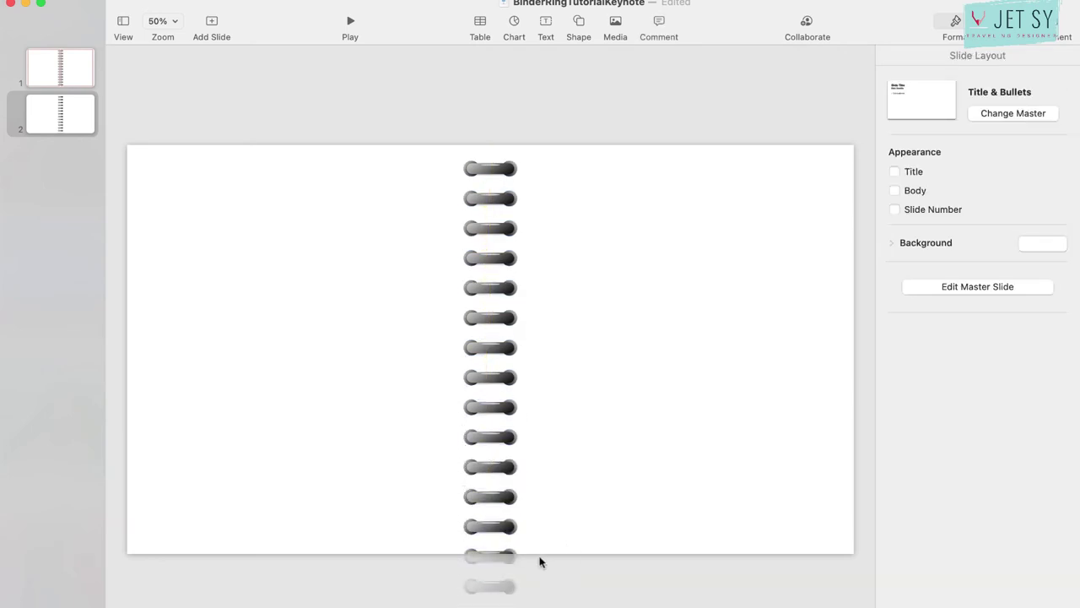
left_click_drag(540, 562, 472, 603)
key("Delete")
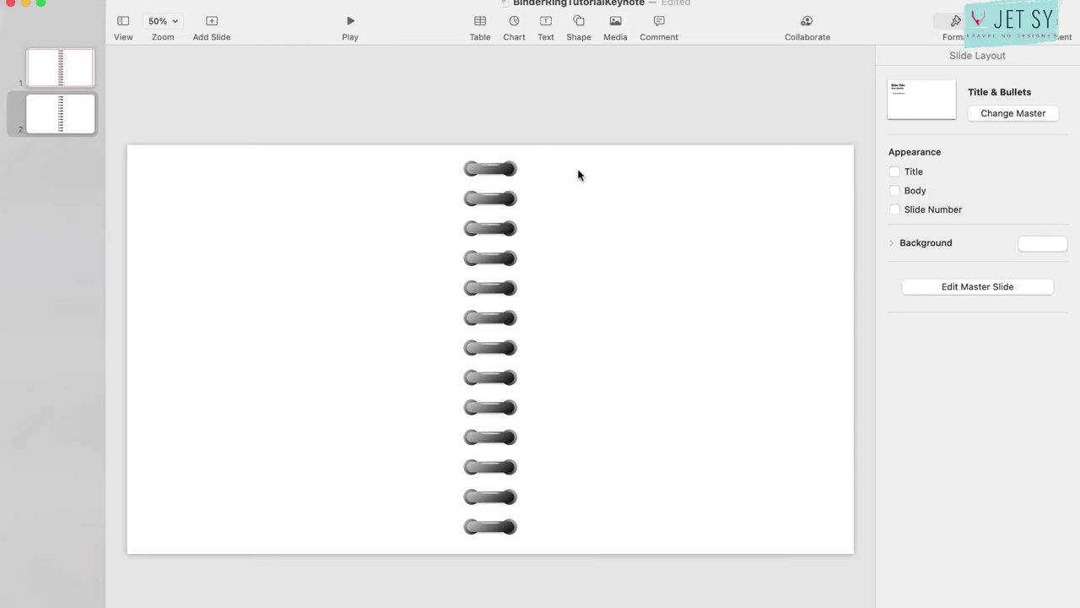
Add a black rounded-rectangle cover over the right half, behind the rings
left_click(579, 24)
left_click(641, 138)
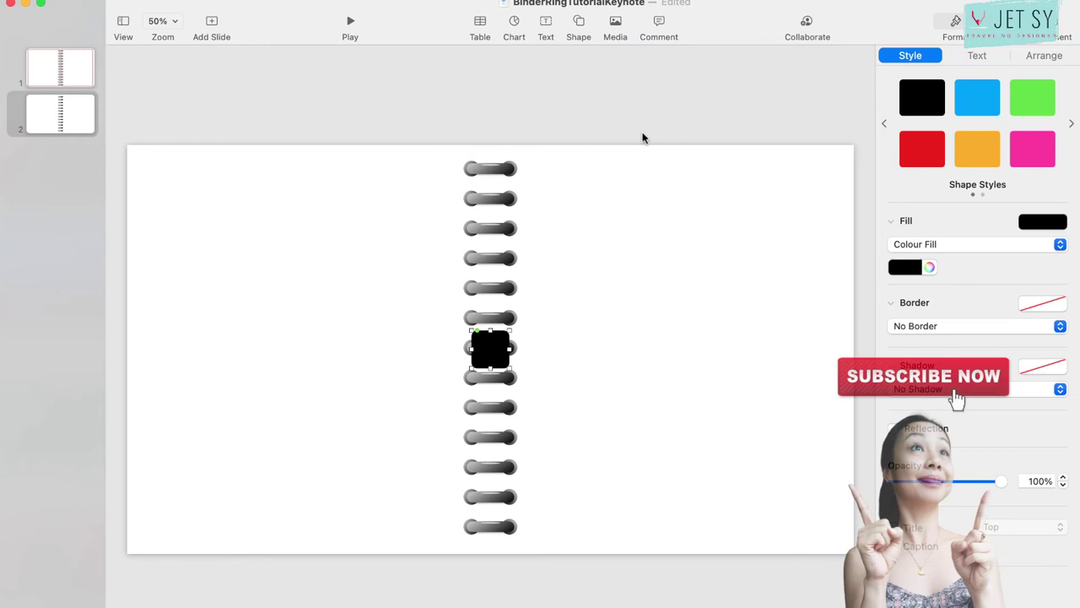
left_click_drag(494, 336, 563, 550)
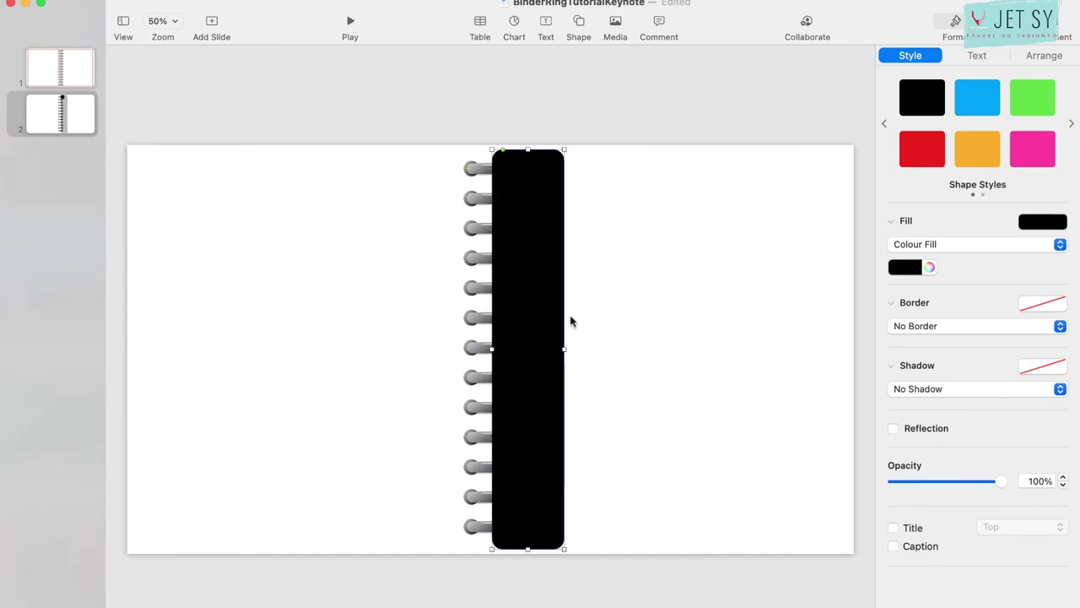
left_click_drag(564, 348, 846, 348)
right_click(545, 316)
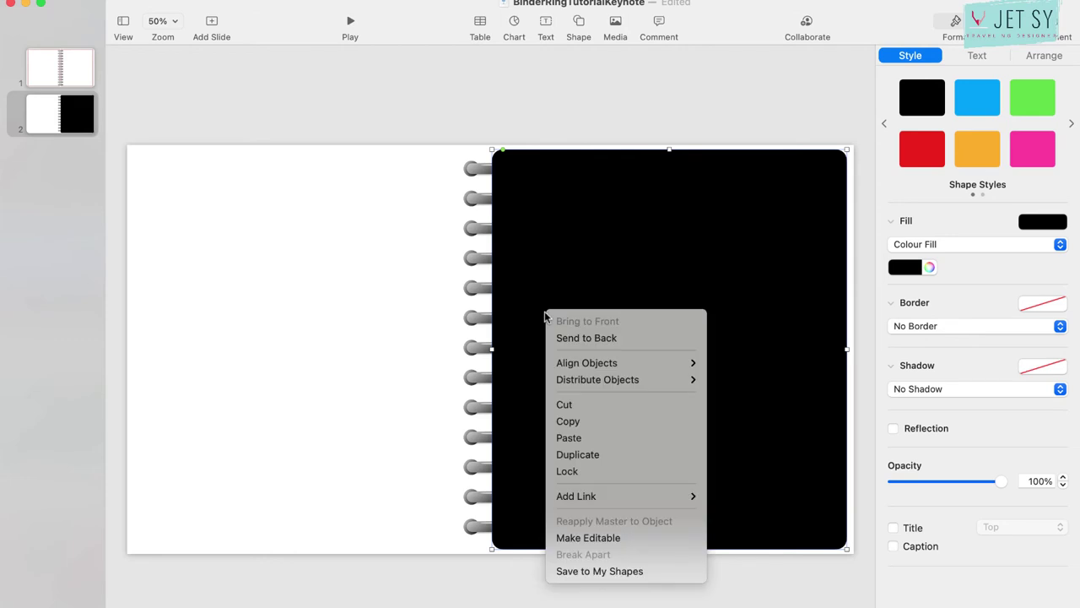
left_click(674, 338)
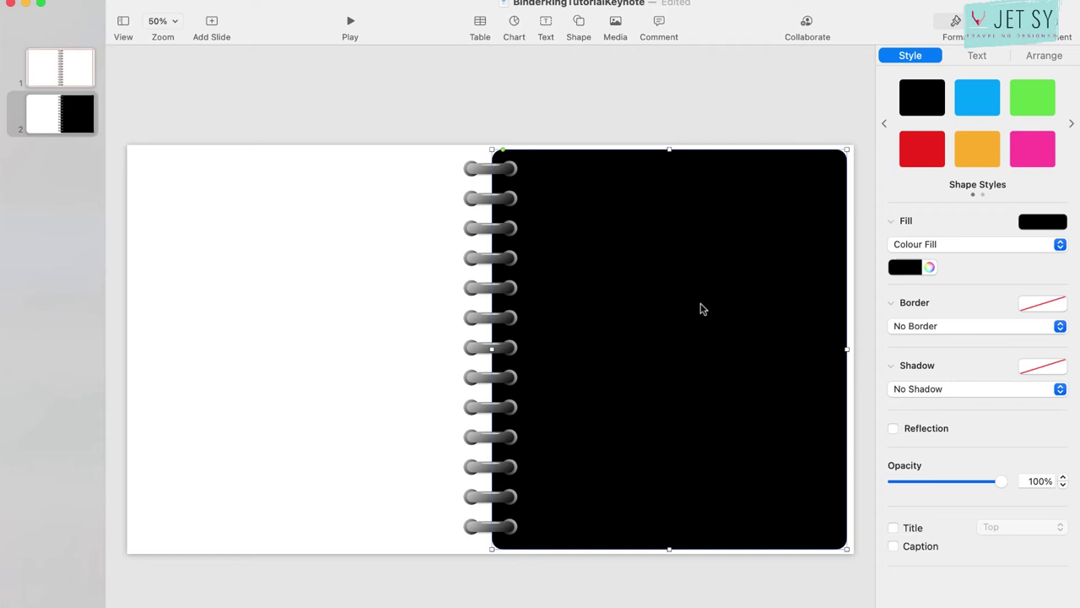
Copy the cover onto the left half, also behind the rings
left_click_drag(700, 309, 393, 299)
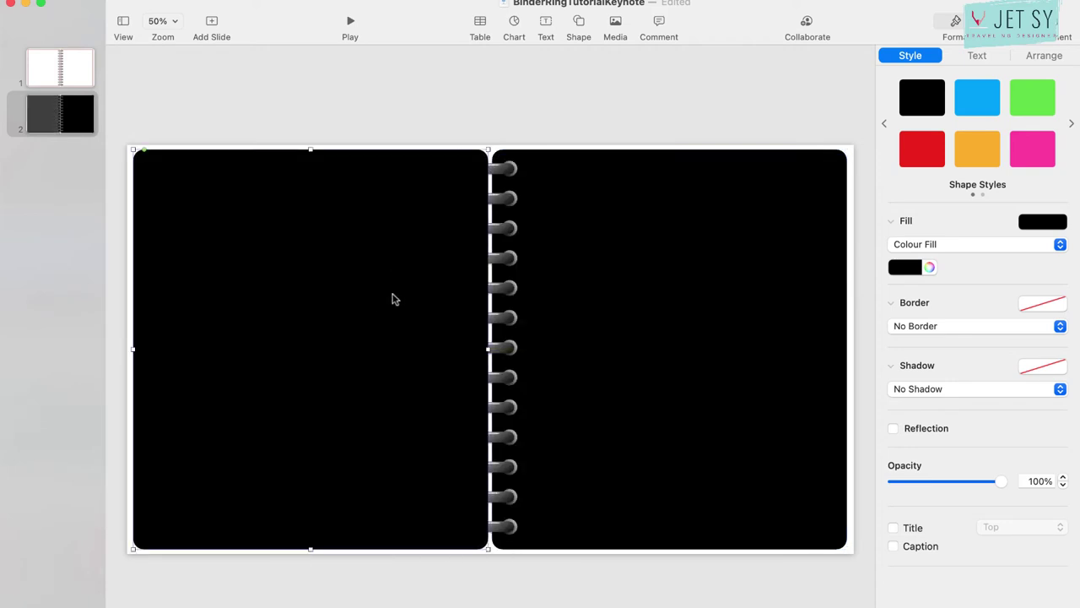
right_click(392, 294)
left_click(455, 318)
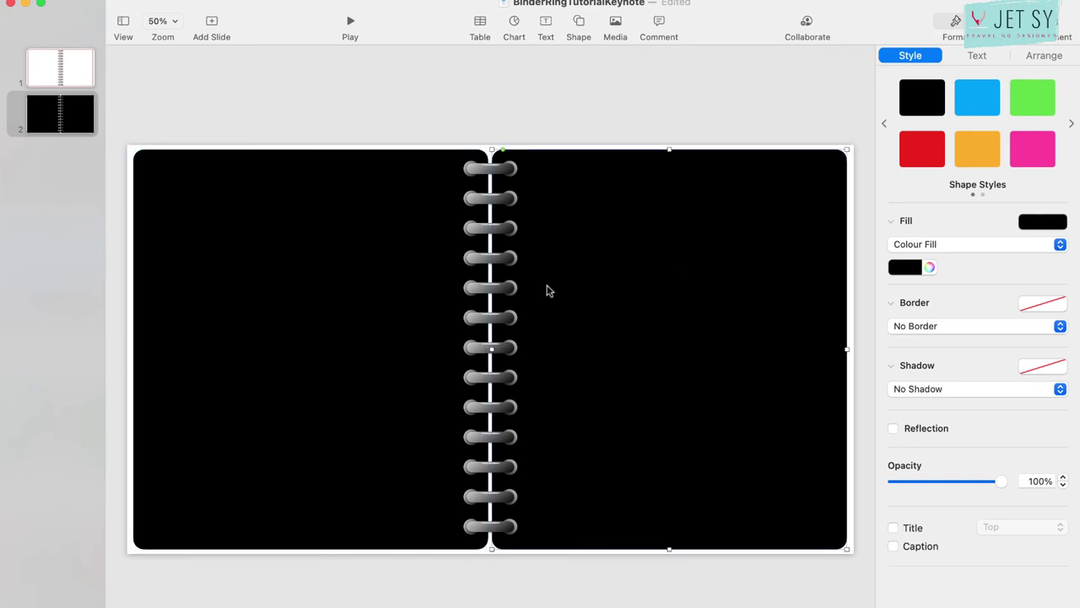
left_click(378, 293, "shift")
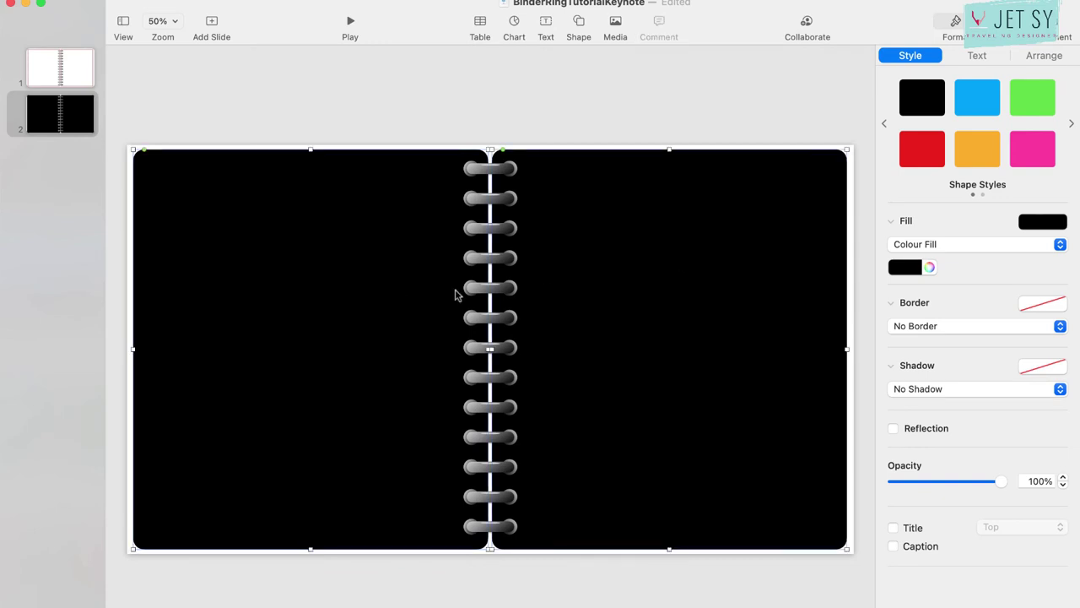
Fill both covers with the pink leather image
left_click(964, 244)
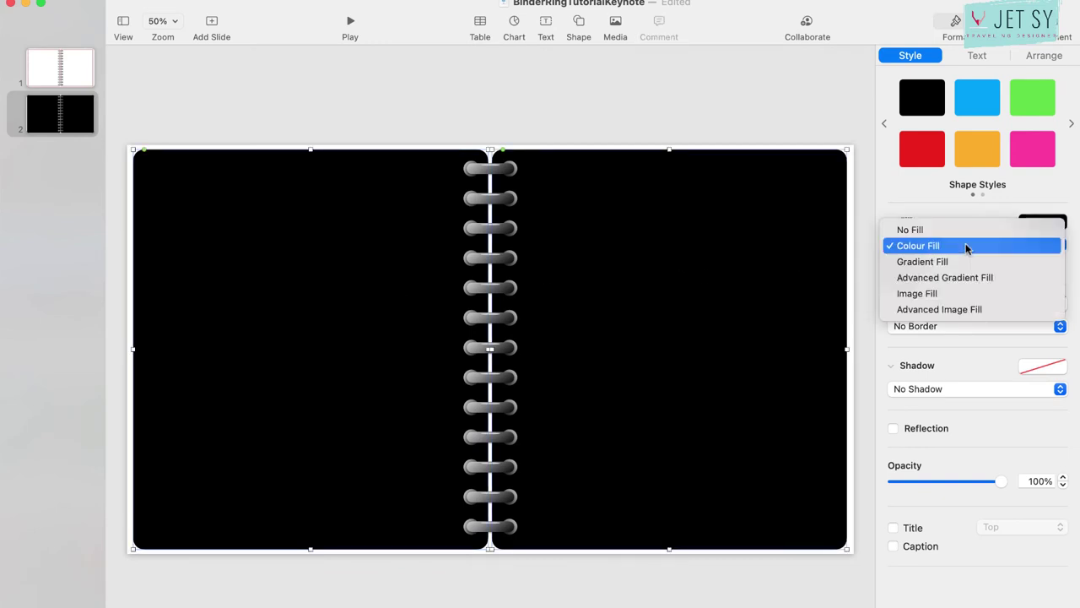
left_click(936, 296)
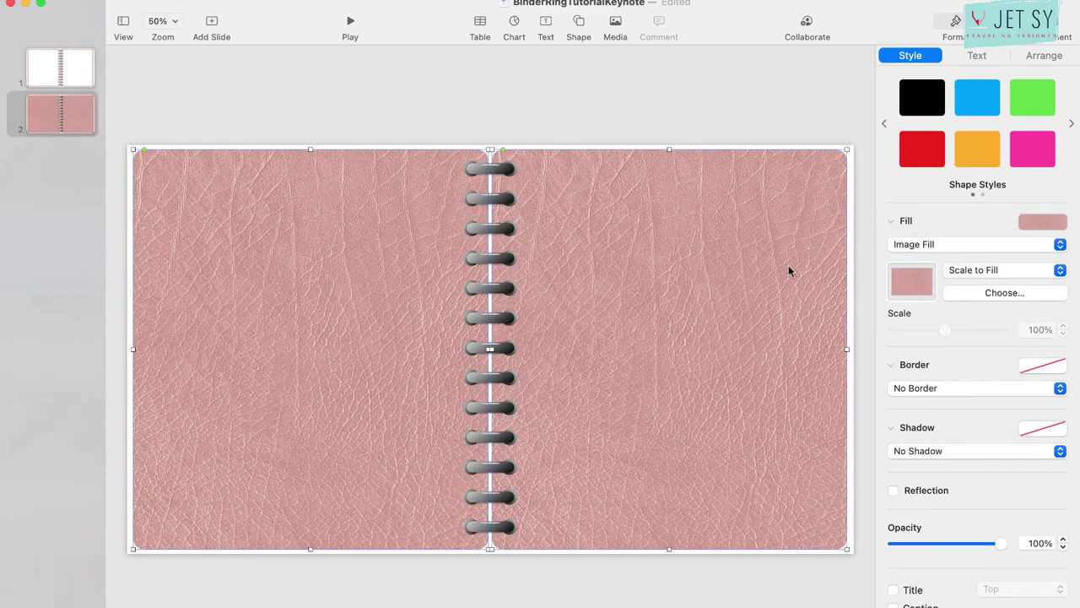
left_click(737, 340)
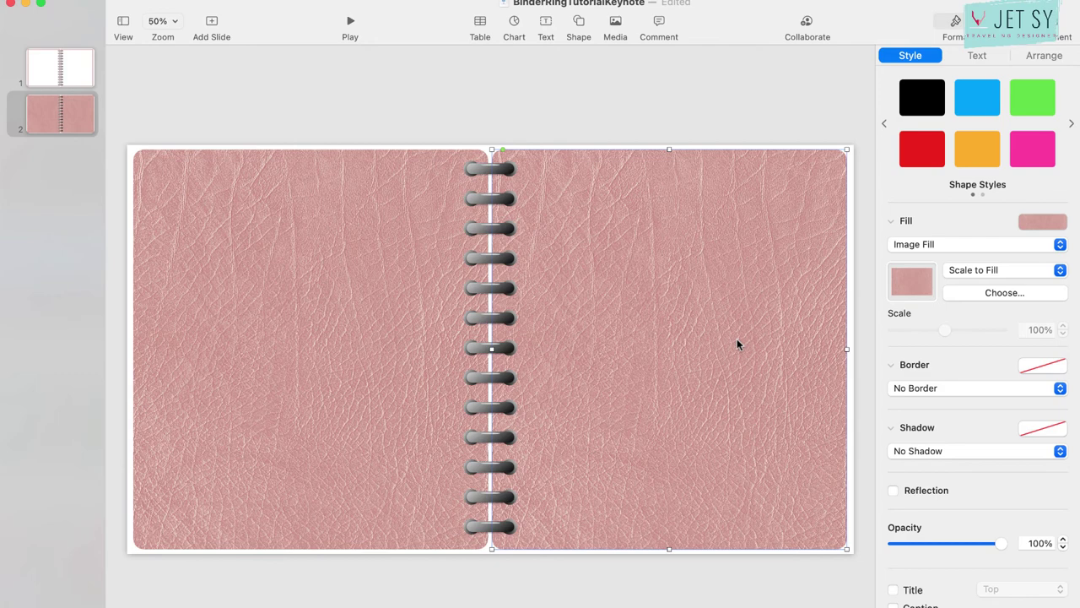
left_click_drag(736, 344, 741, 346)
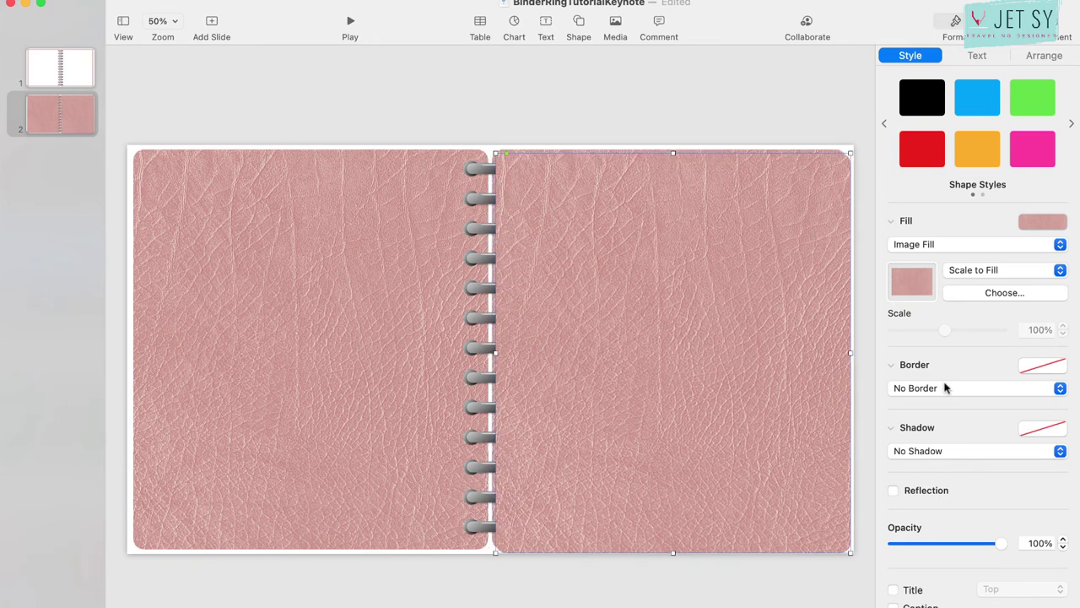
Turn the right cover shape into a no-fill, 5 pt dotted stitching outline just inside the cover
left_click(921, 244)
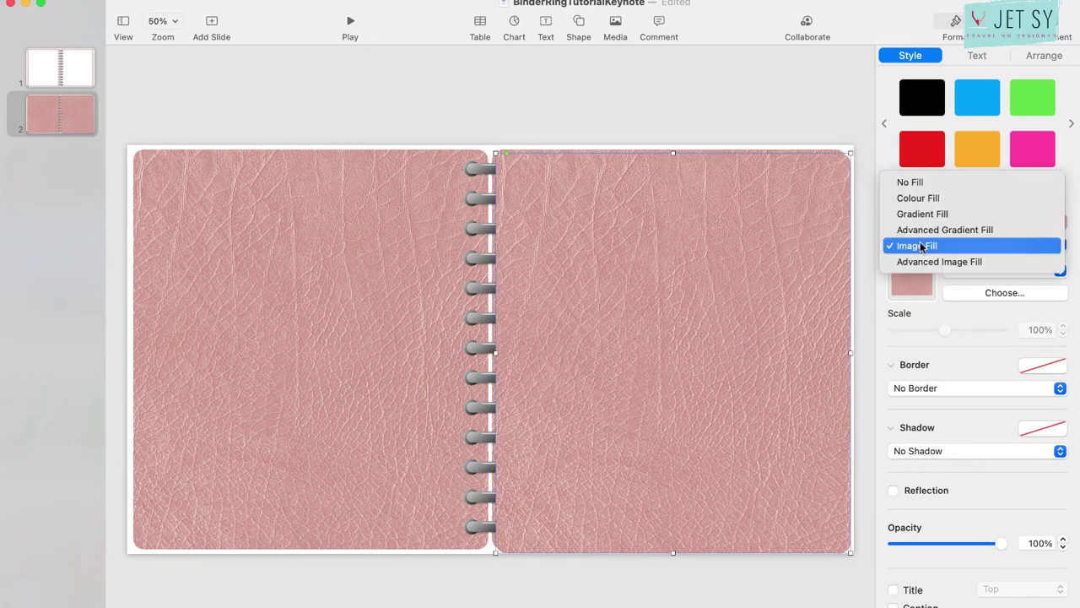
left_click(910, 182)
left_click(921, 311)
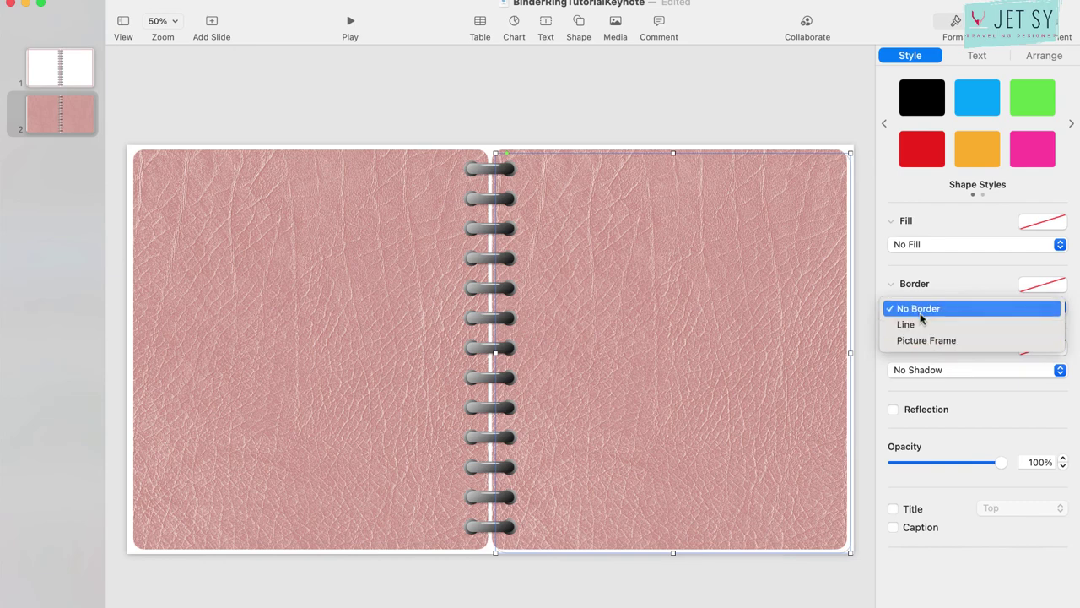
left_click(915, 323)
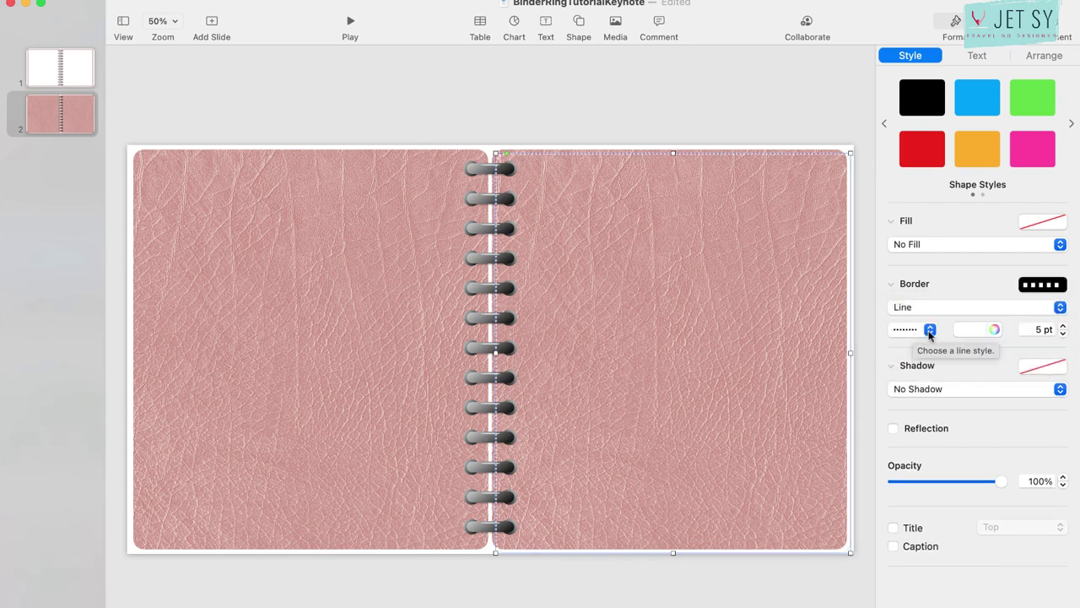
left_click(929, 329)
left_click(1013, 358)
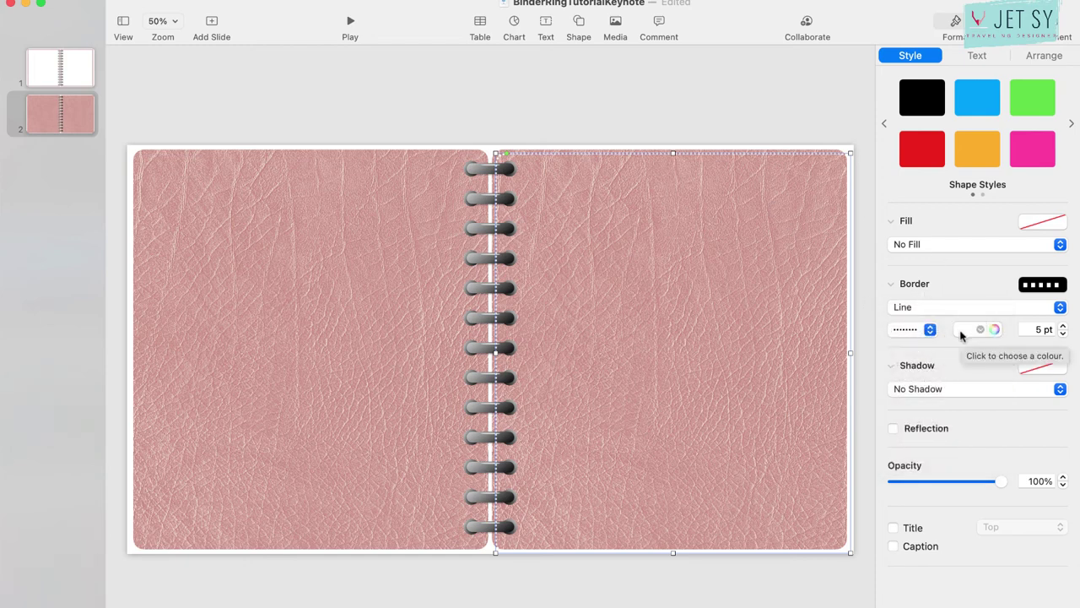
left_click_drag(850, 553, 838, 541)
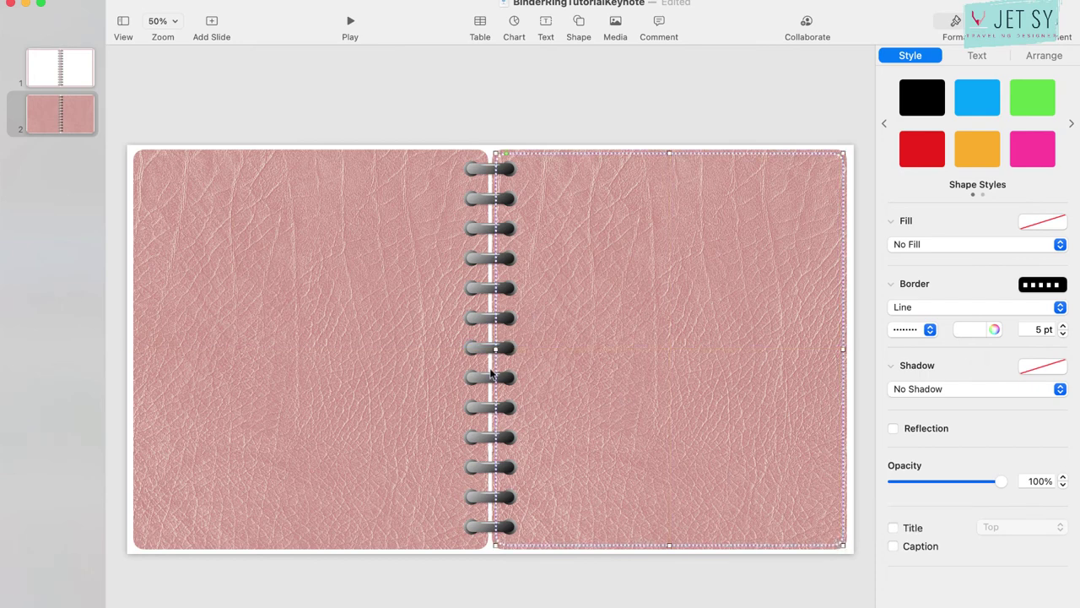
left_click(490, 275)
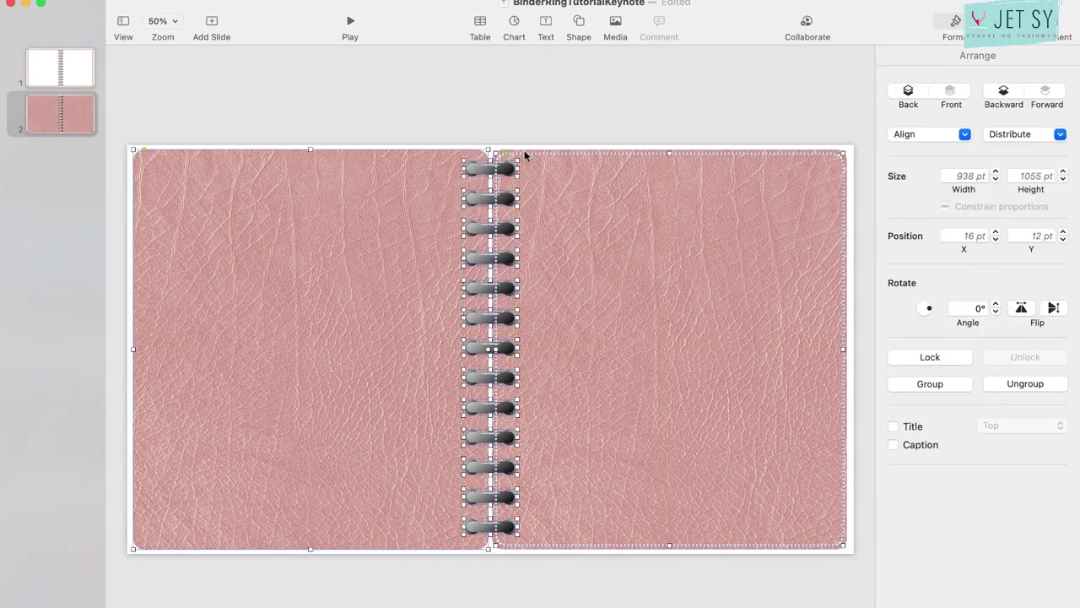
Bring the binder rings to the front and copy the dotted stitching outline onto the left cover
right_click(479, 163)
left_click(511, 214)
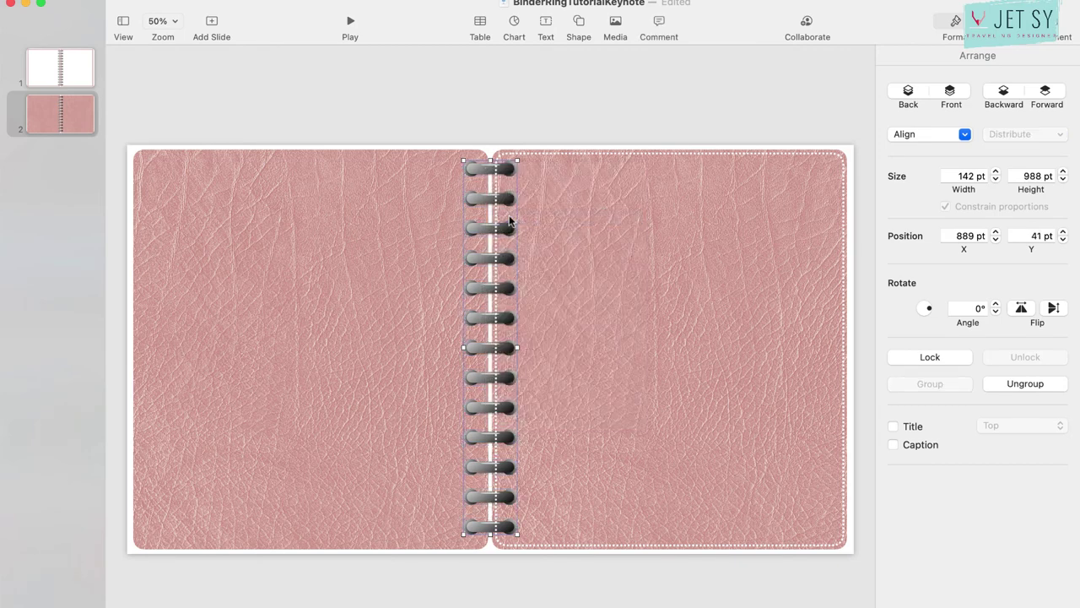
left_click(550, 119)
left_click(553, 155)
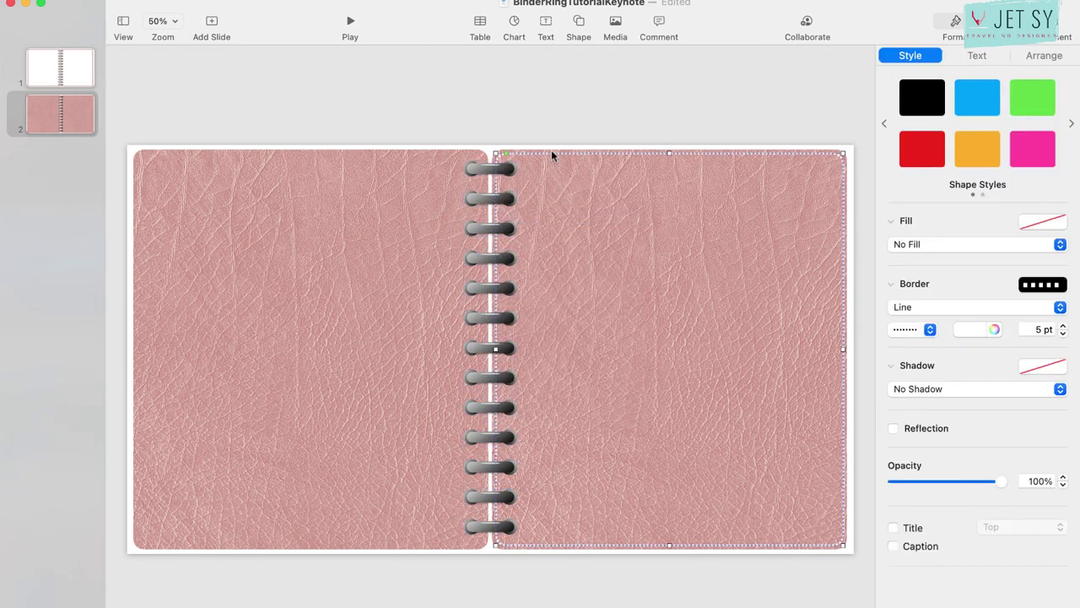
left_click_drag(543, 156, 179, 125)
Bring the binder ring group in front of both stitching outlines again
left_click(493, 200)
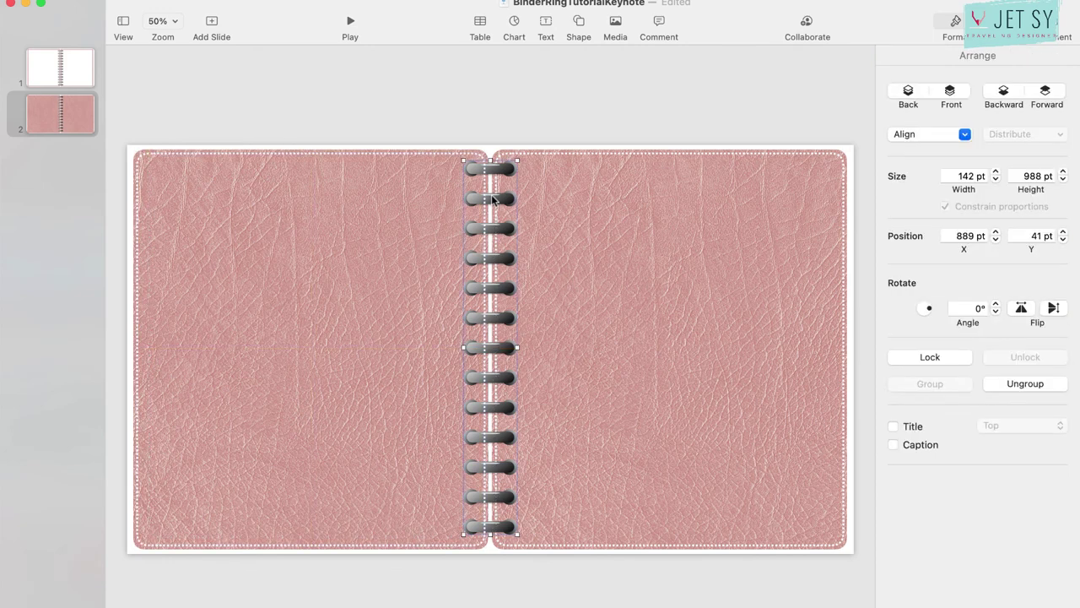
right_click(492, 199)
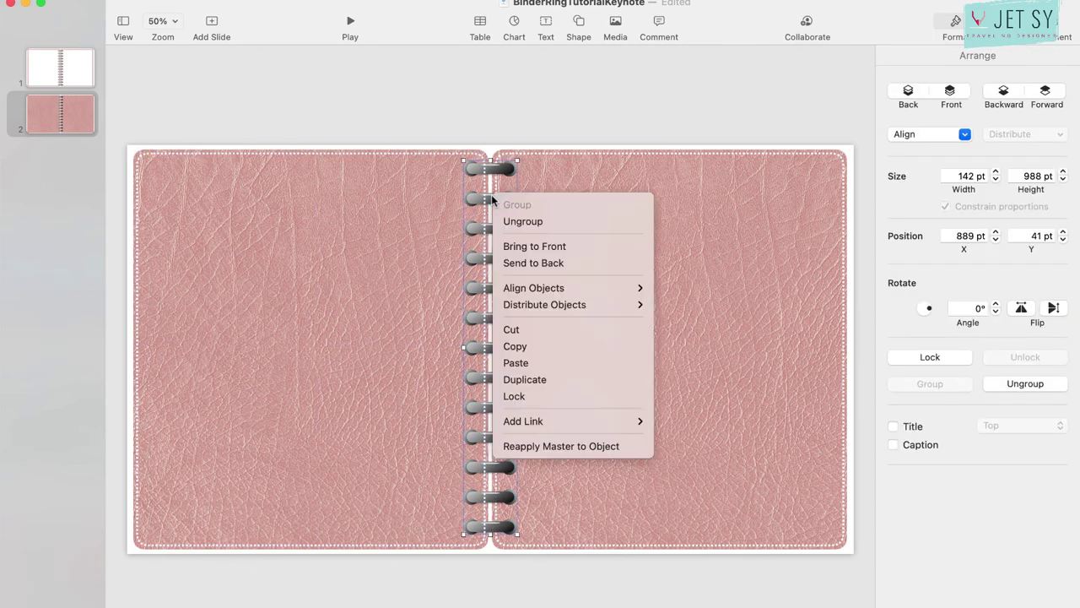
left_click(578, 245)
key("Escape")
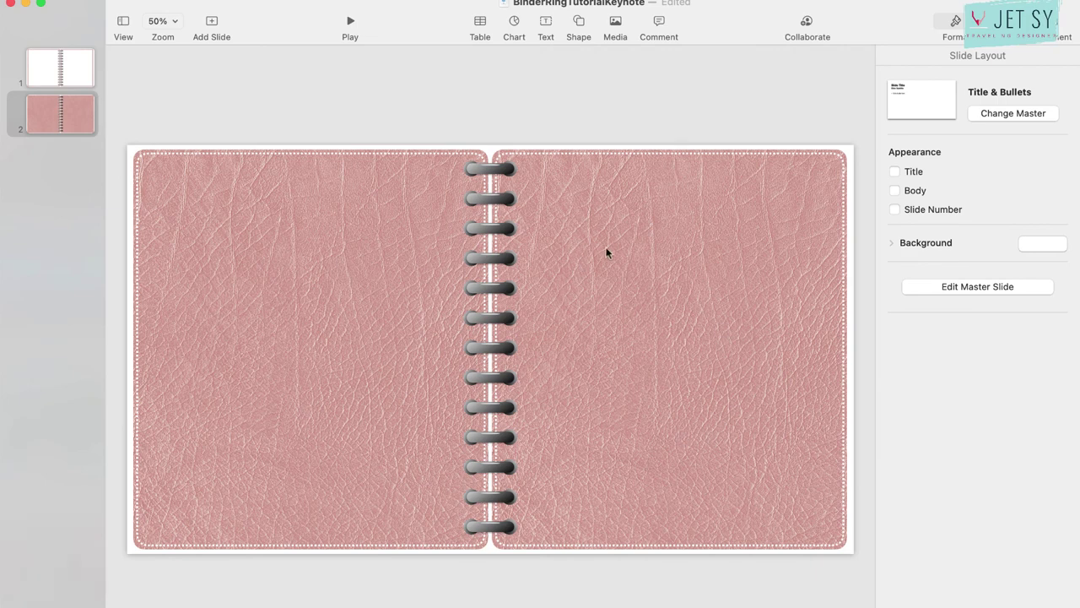
Insert a square, stretch it into a page-sized rectangle on the right cover, and fill it white
left_click(579, 24)
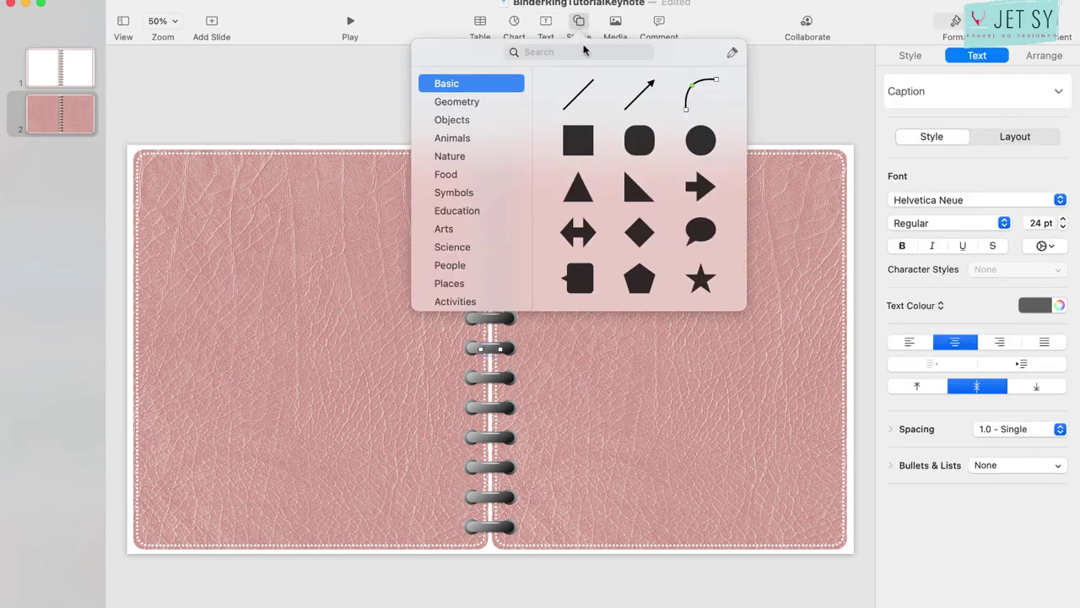
left_click(569, 148)
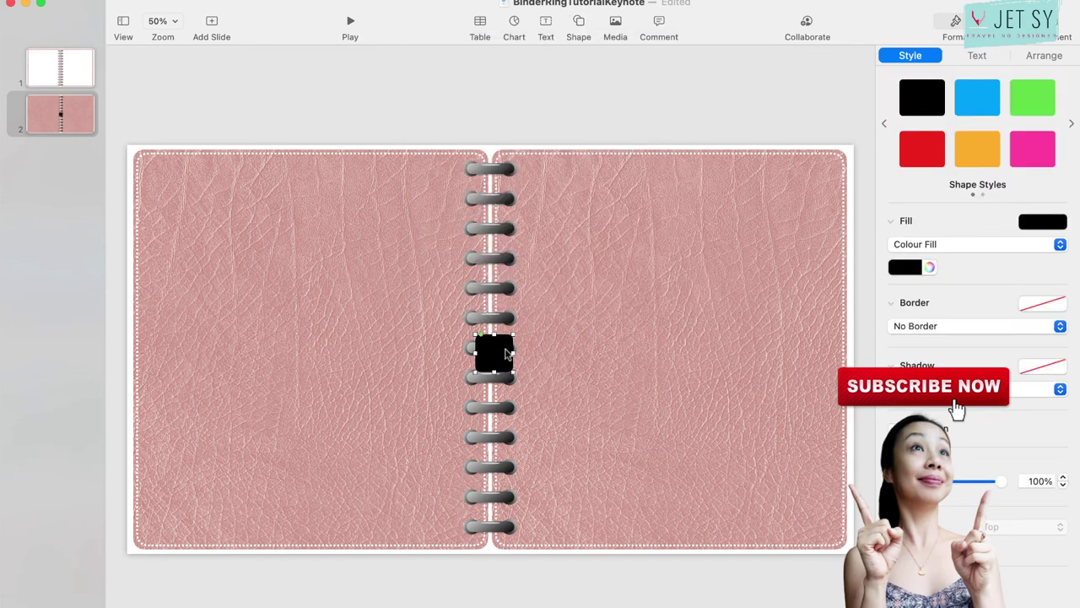
left_click_drag(507, 354, 840, 189)
left_click_drag(670, 192, 684, 538)
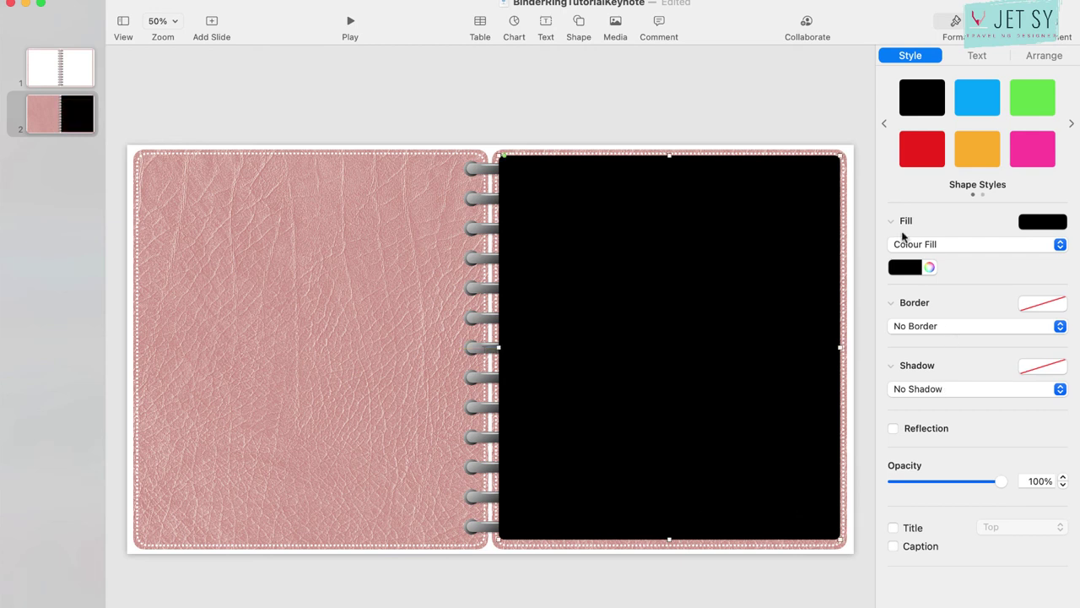
left_click(905, 267)
left_click(839, 366)
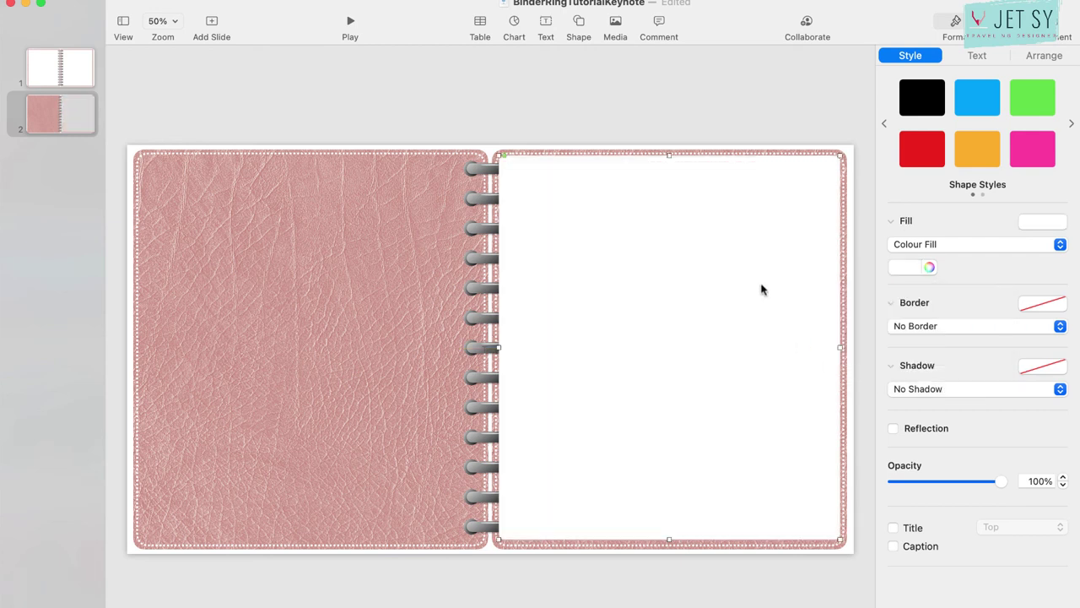
Copy the white page onto the left cover
left_click(487, 259)
left_click(629, 251)
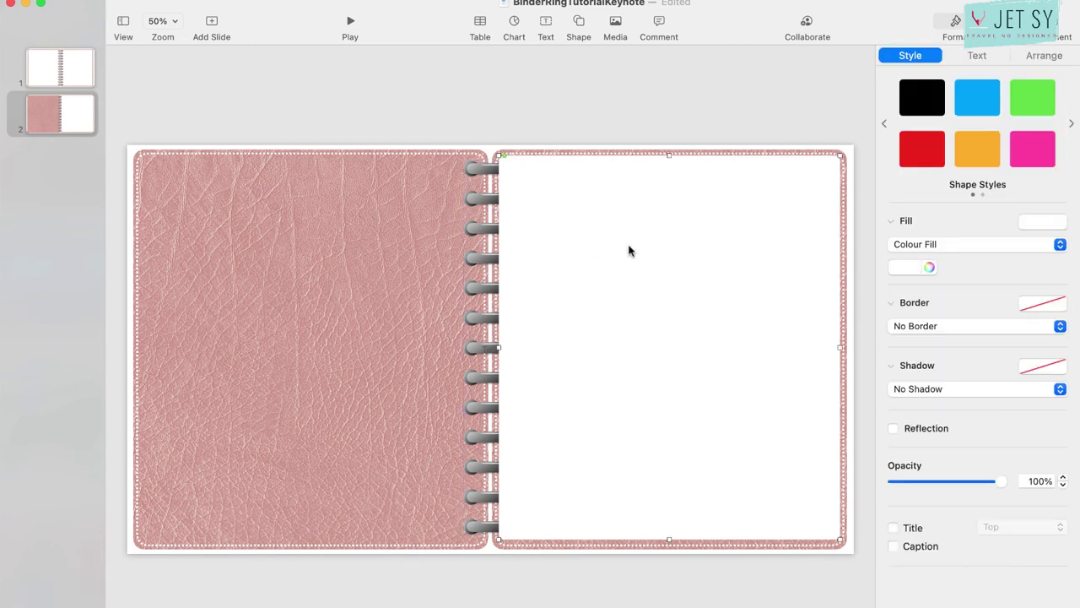
key("Escape")
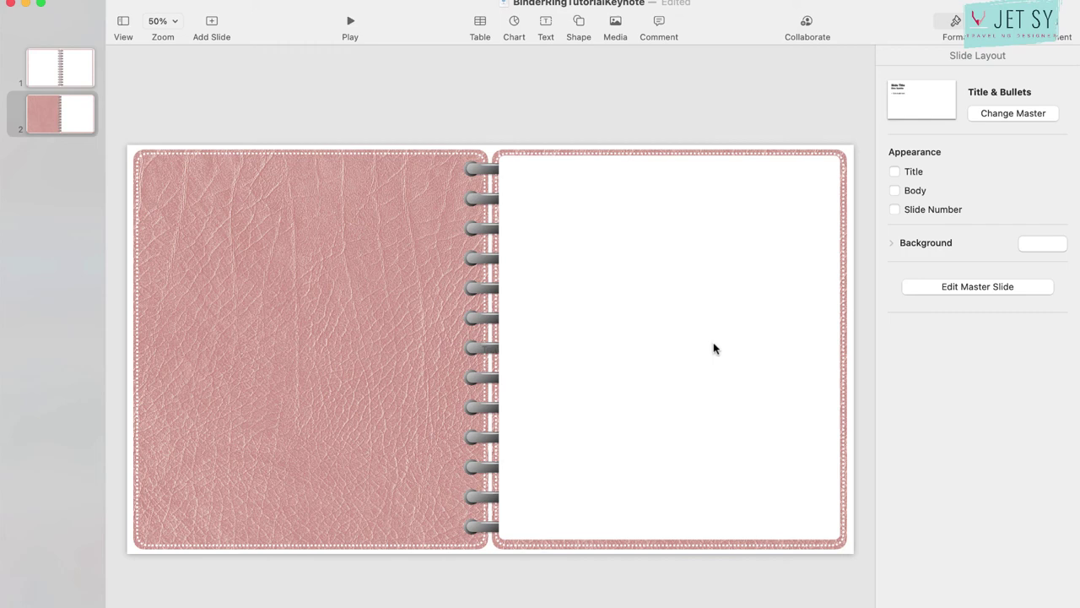
left_click_drag(714, 347, 358, 346)
Bring the binder rings in front of the white pages
left_click(487, 277)
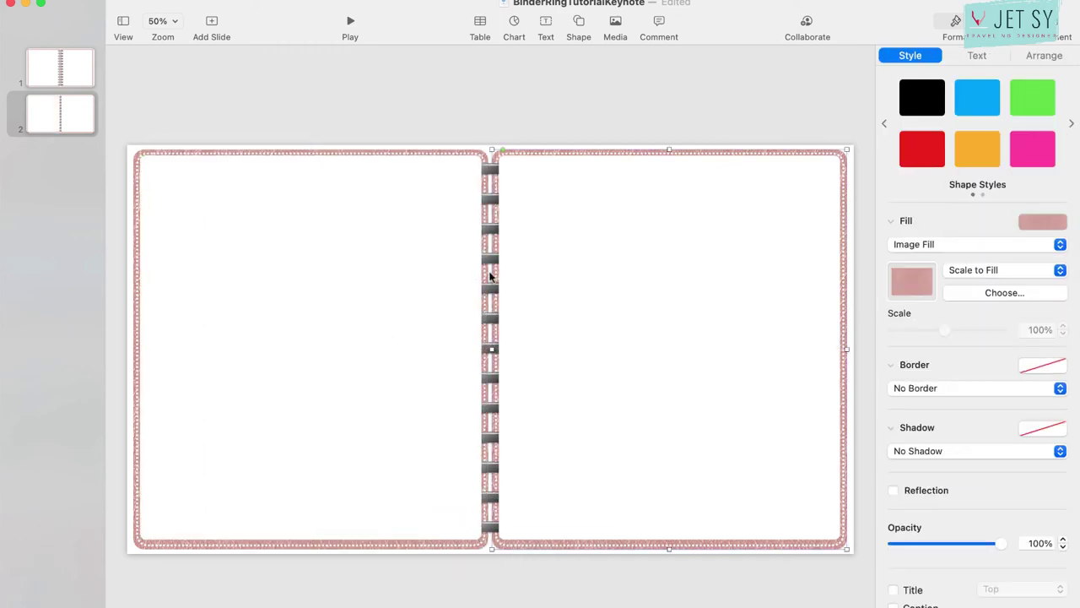
left_click(489, 262)
right_click(489, 262)
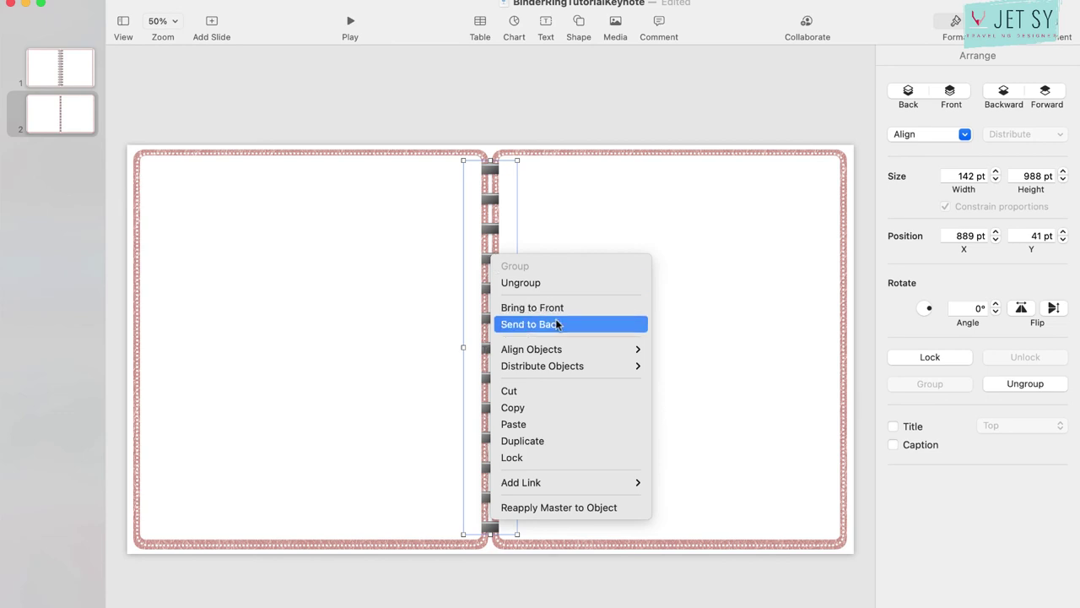
left_click(557, 309)
left_click(563, 124)
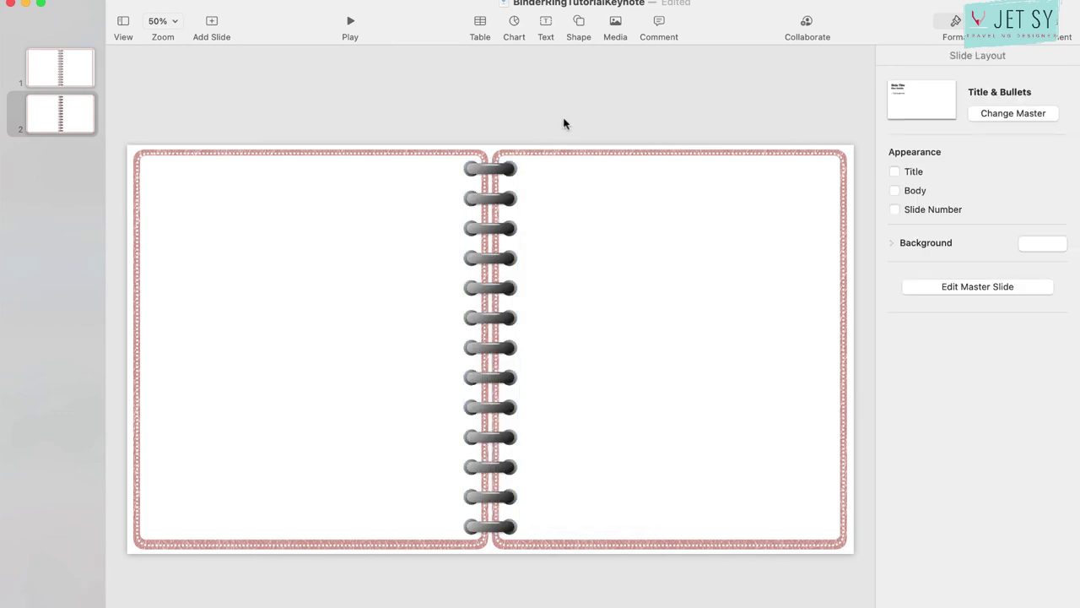
Nudge the left white page down slightly to line it up
left_click(386, 465)
key("Down")
key("Down")
key("Down")
key("Down")
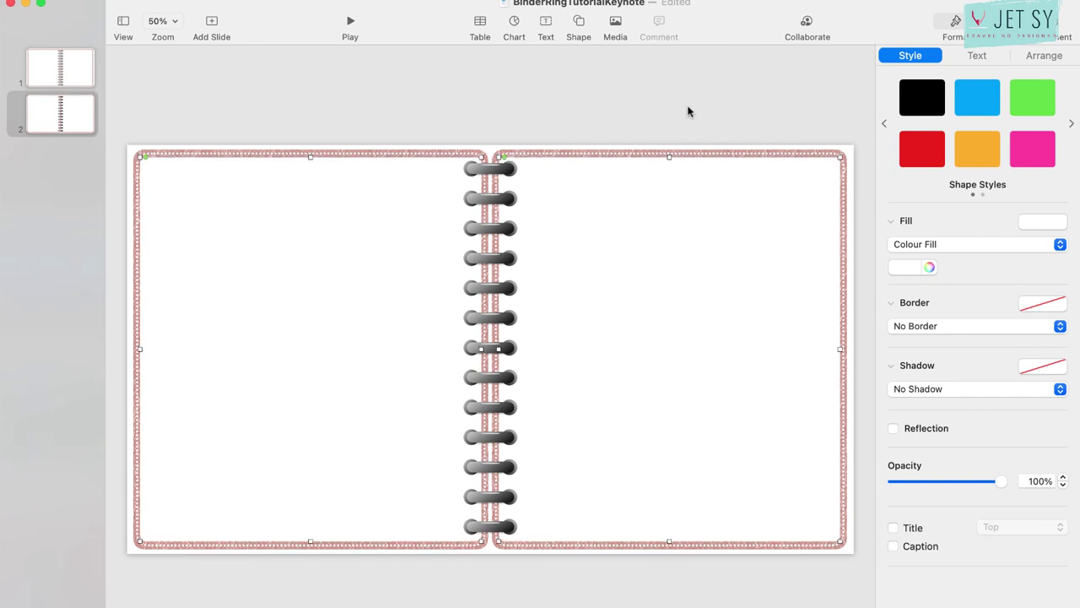
left_click(659, 121)
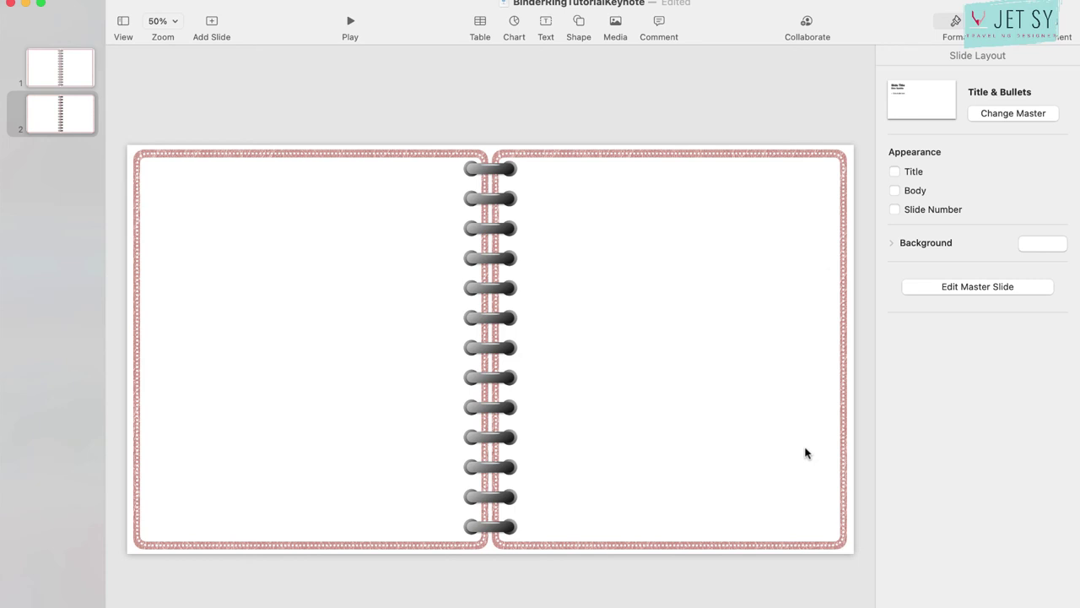